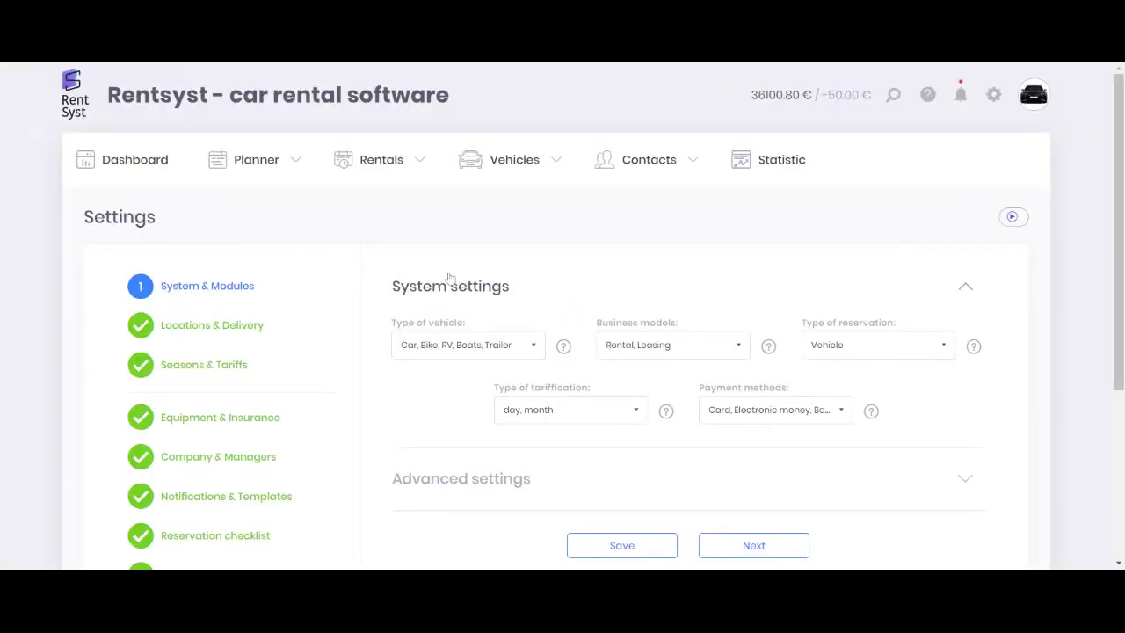
Open the Integrations & Agents settings and review the available Payment Systems
scroll(447, 272, down, 3)
click(215, 387)
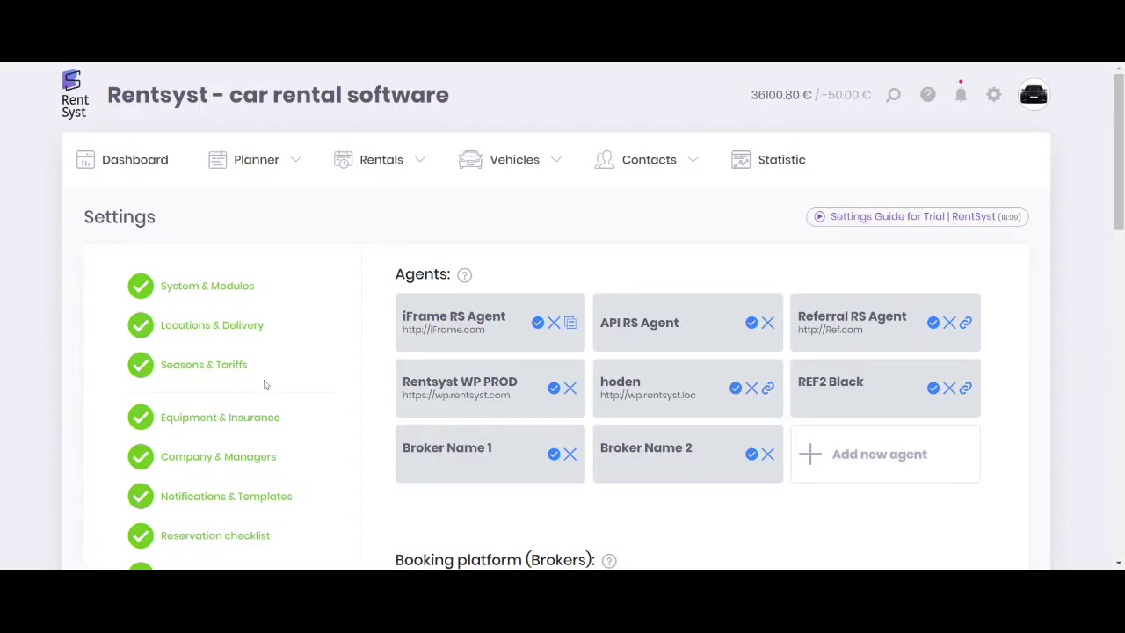
scroll(448, 308, down, 5)
drag(391, 281, 533, 290)
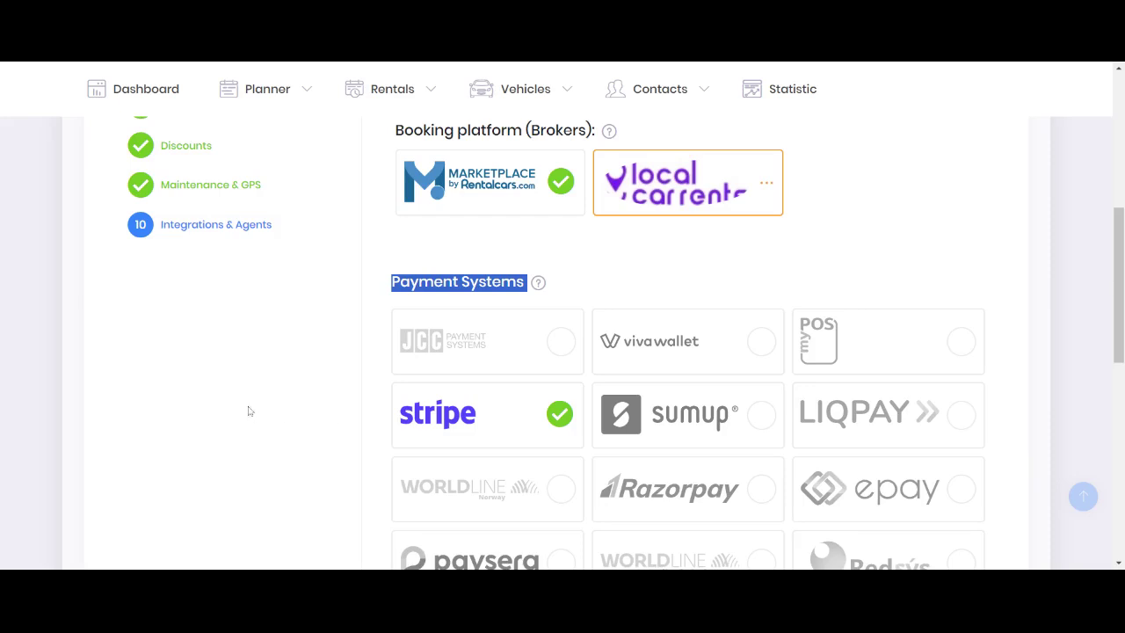
scroll(248, 410, up, 5)
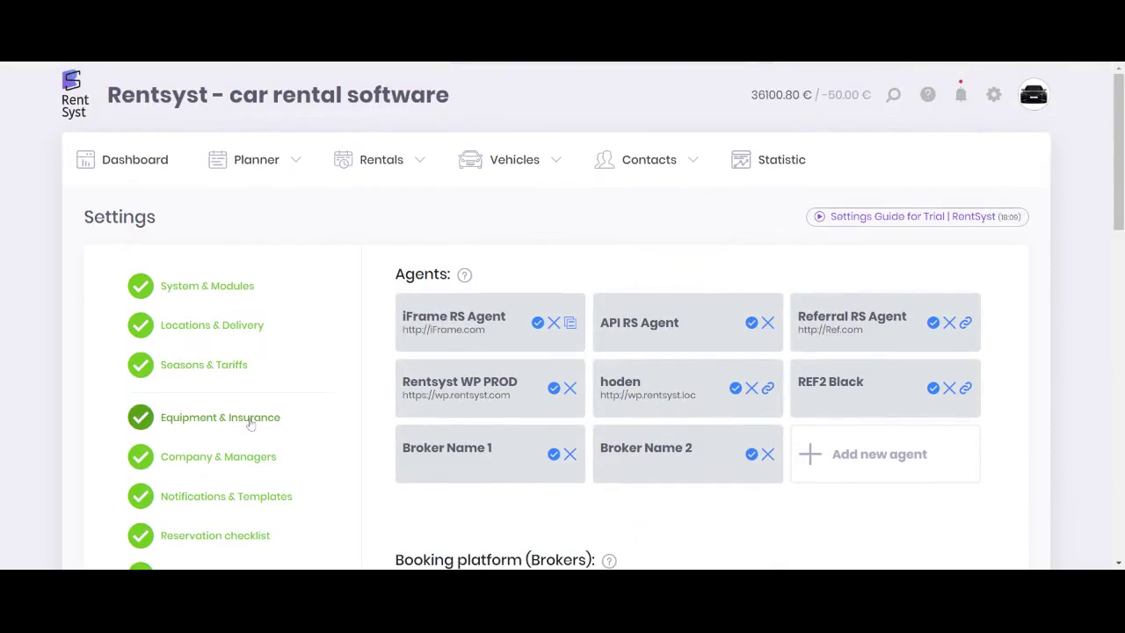
Open the Reservations list and examine its entries, including the customer and ID columns
click(385, 167)
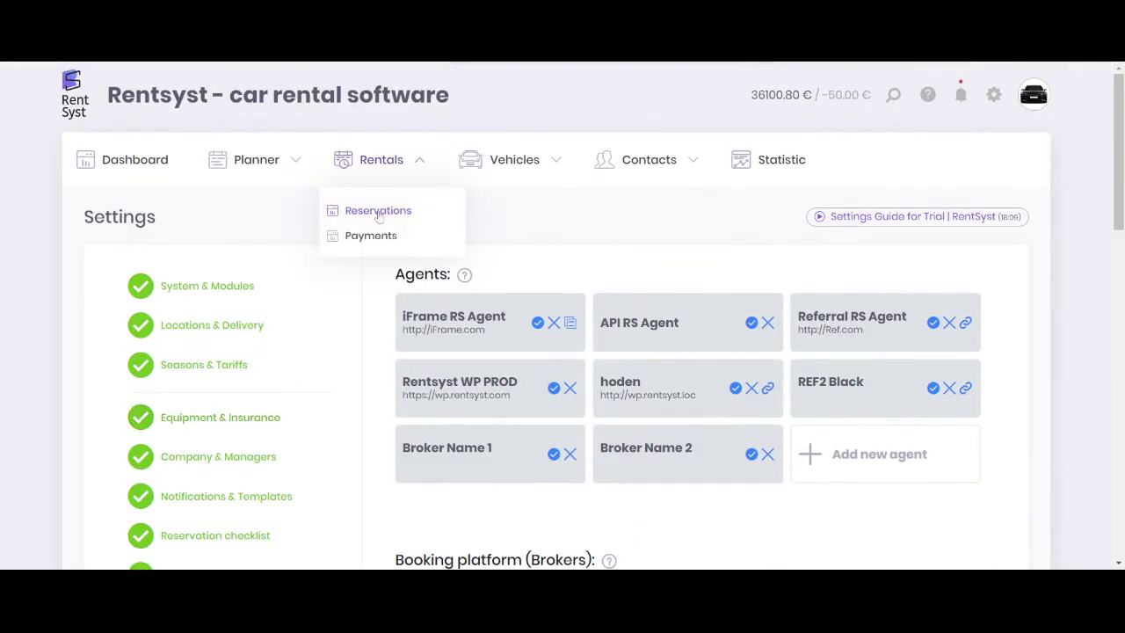
click(378, 214)
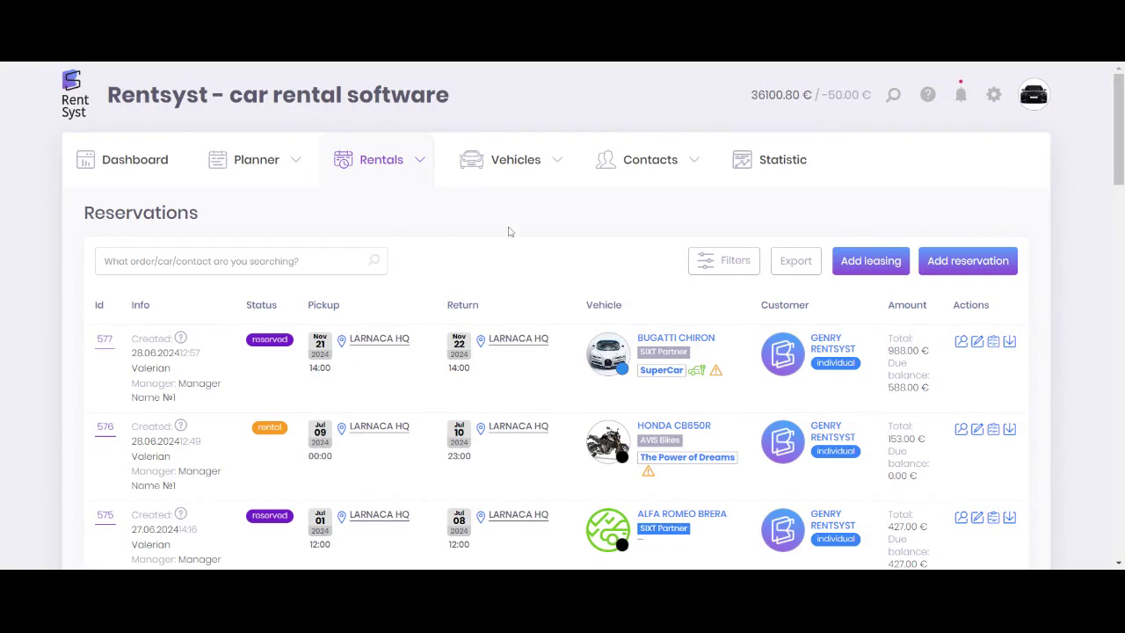
scroll(513, 233, down, 5)
scroll(518, 235, up, 2)
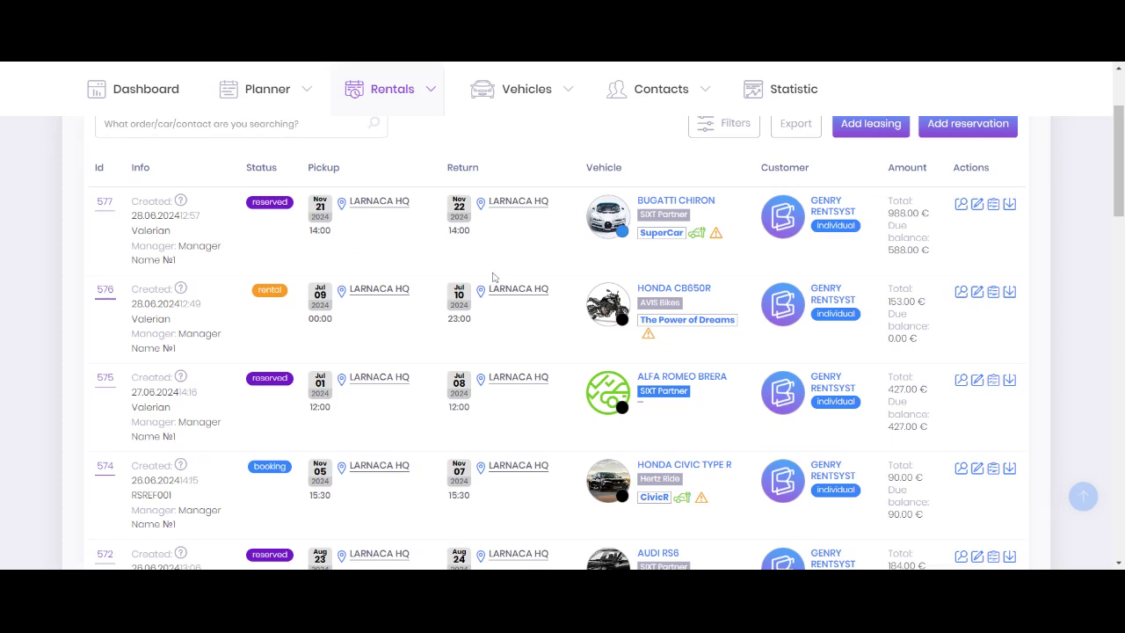
scroll(492, 279, up, 1)
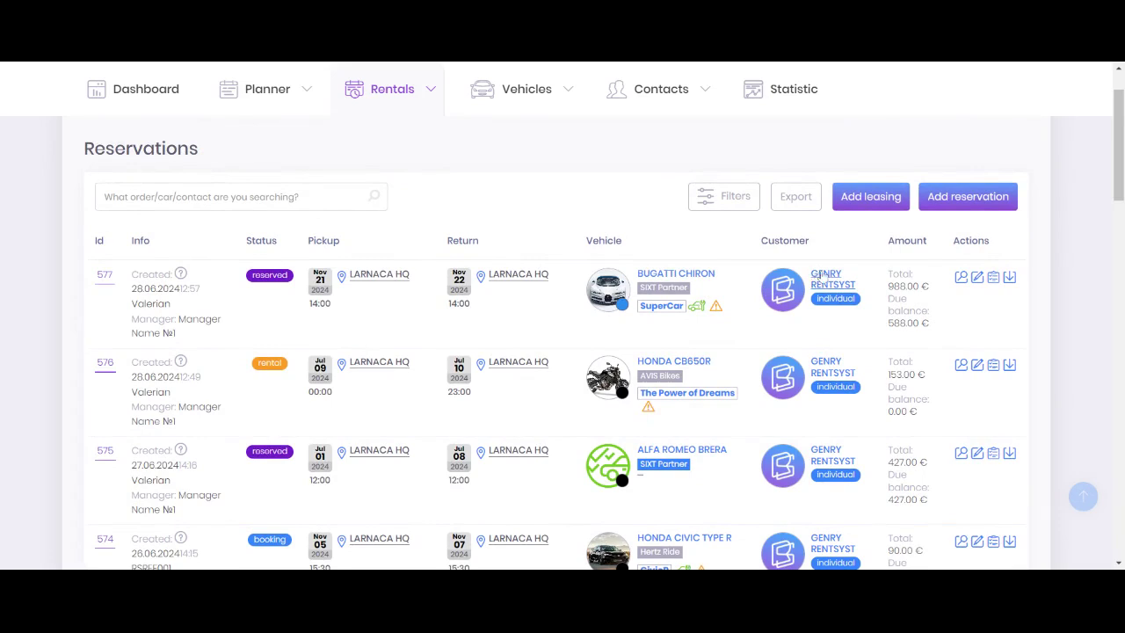
drag(760, 242, 809, 242)
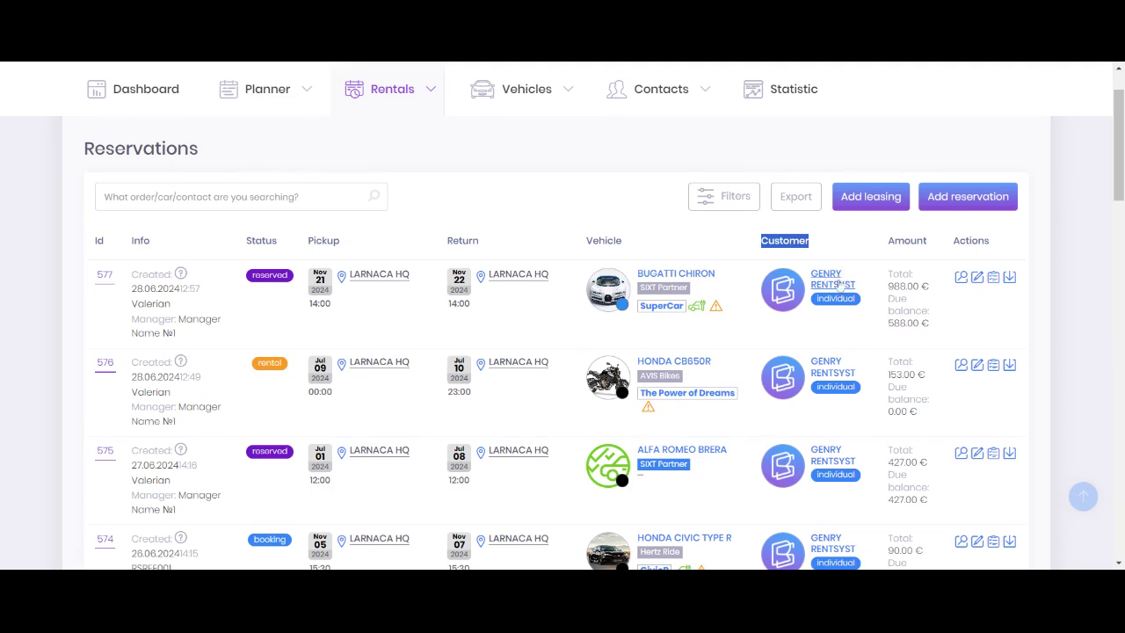
drag(95, 280, 117, 283)
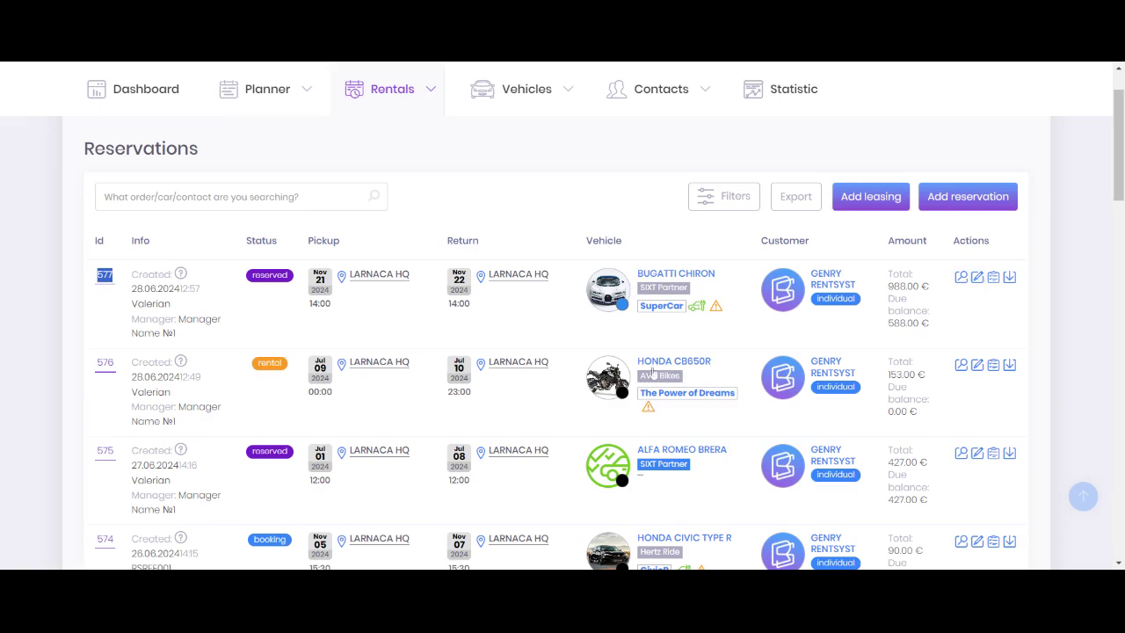
Open the Bugatti Chiron reservation for 21–22 November 2024 and examine the Authorize card block in its Payments section
scroll(384, 345, up, 1)
click(384, 345)
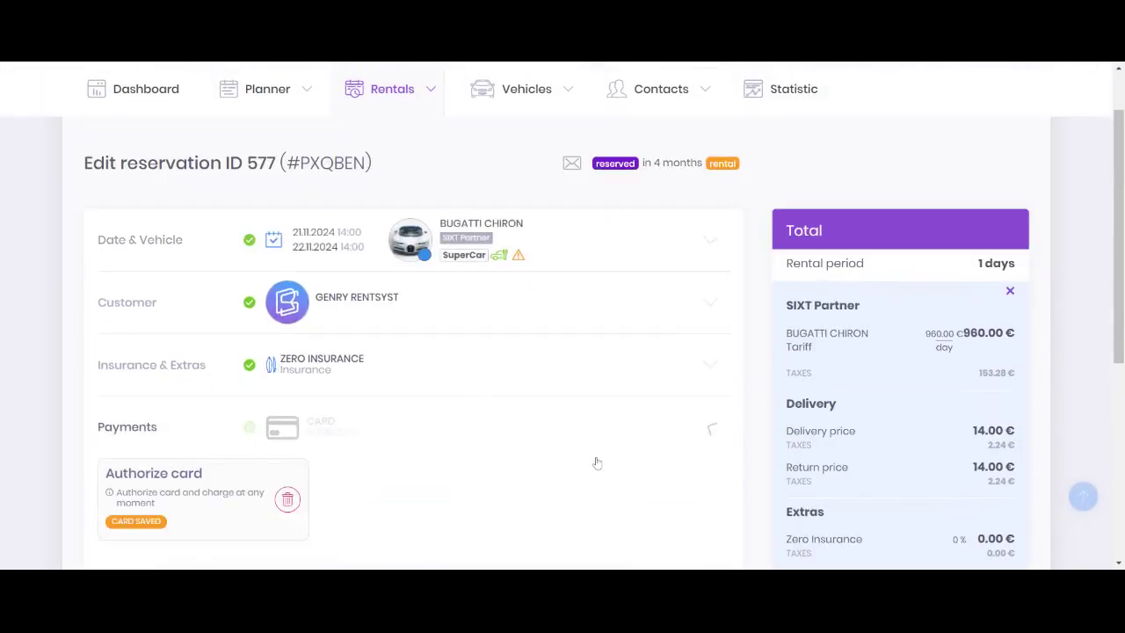
drag(105, 327, 203, 327)
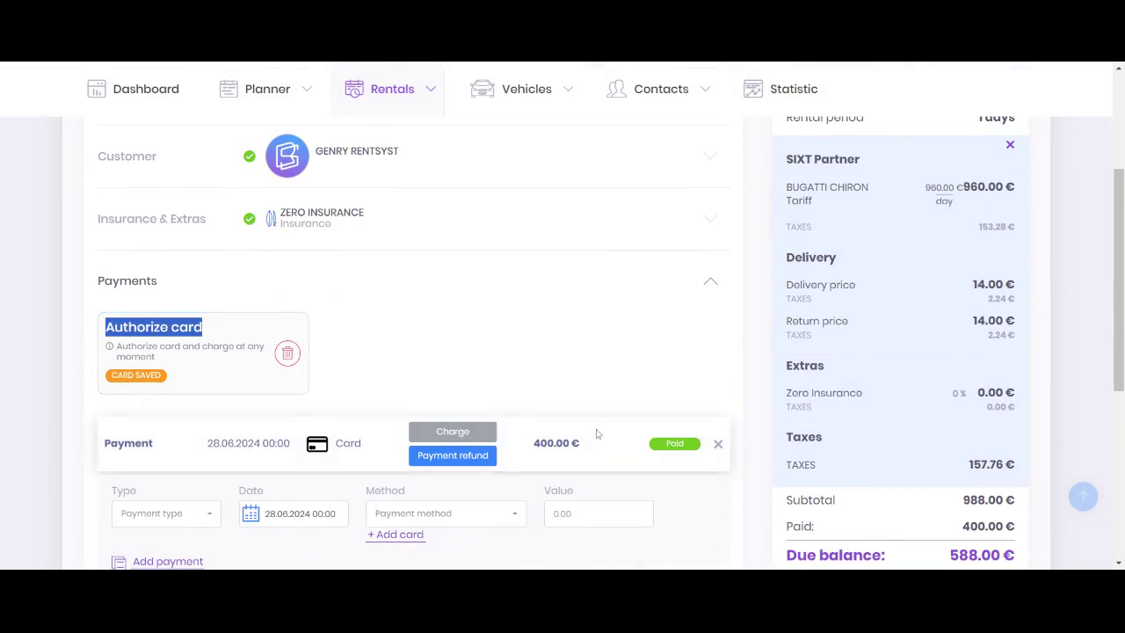
scroll(597, 434, up, 3)
Return to the Reservations list, open the Honda Civic Type R booking for 5–7 November 2024 and expand its payments
mouse_move(369, 179)
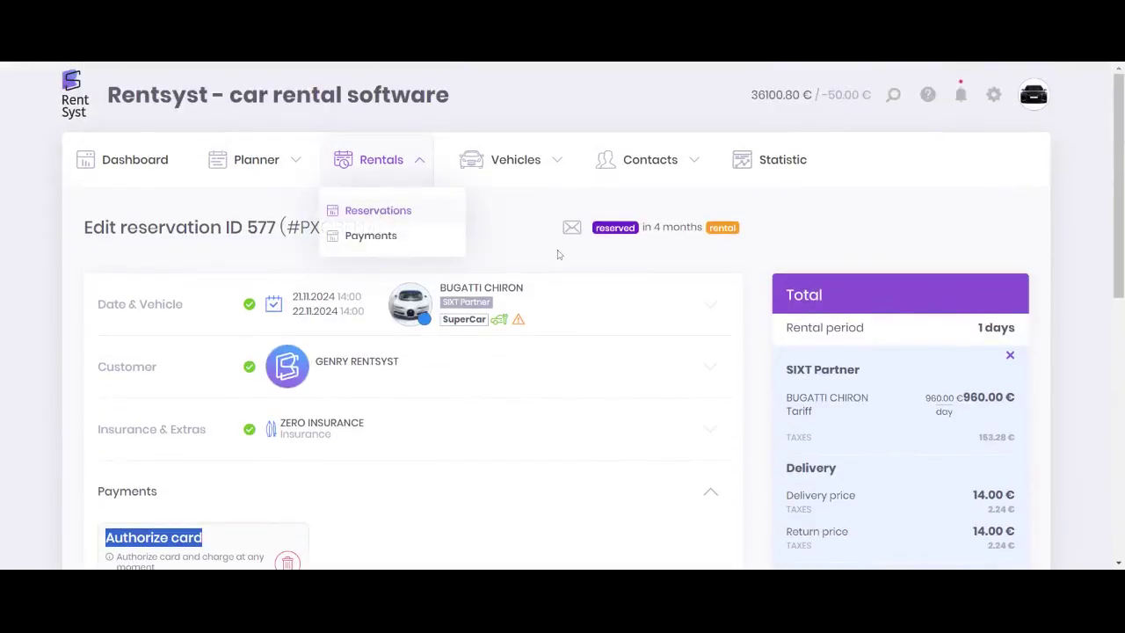
scroll(527, 299, down, 4)
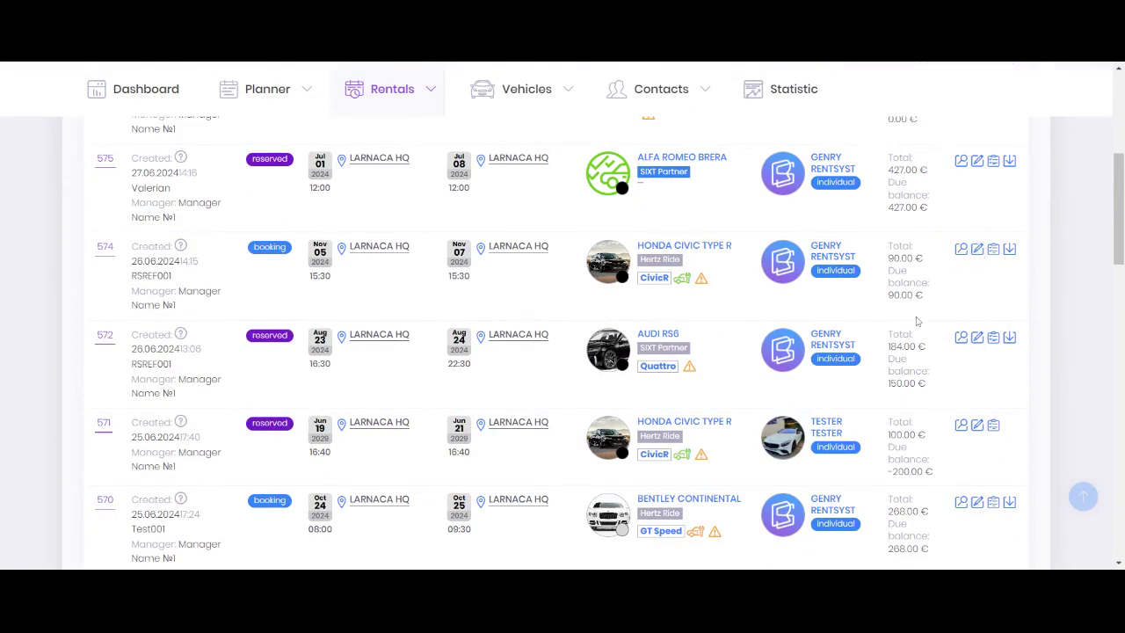
scroll(492, 333, down, 10)
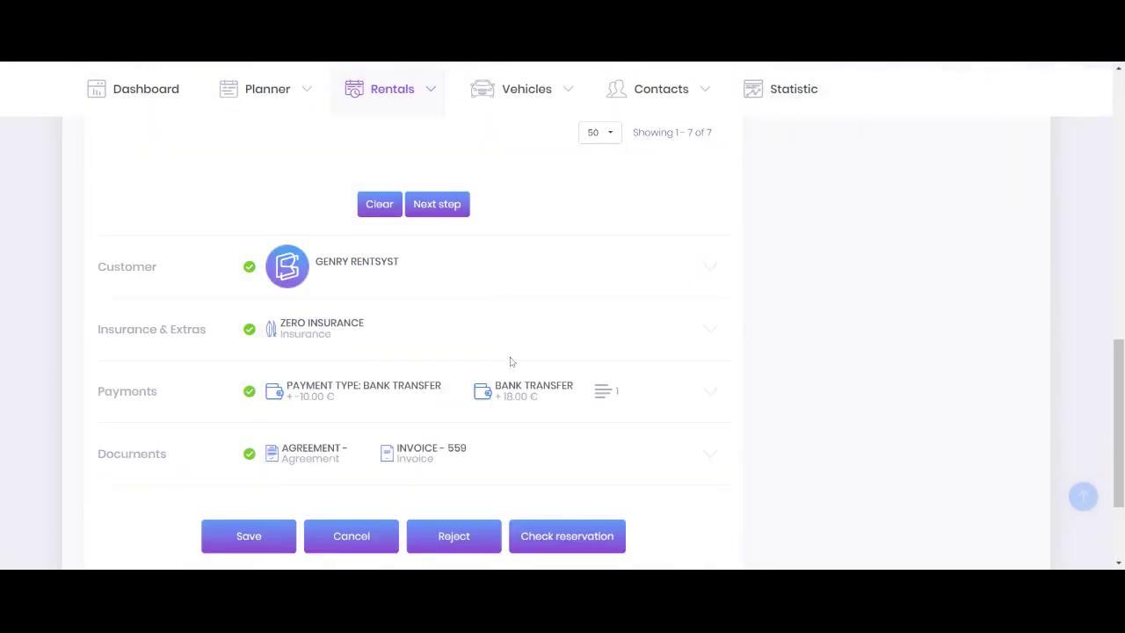
click(647, 390)
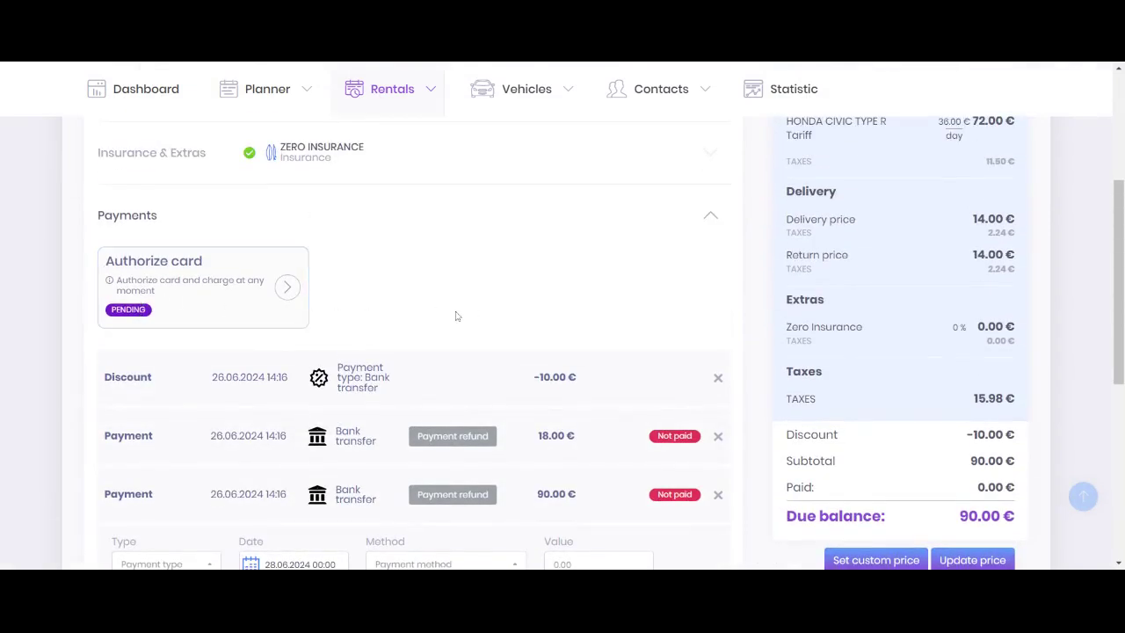
Return to the Reservations list, open the Volkswagen Tiguan reservation for 9–11 July 2024 and expand its payments
scroll(439, 167, up, 3)
click(396, 179)
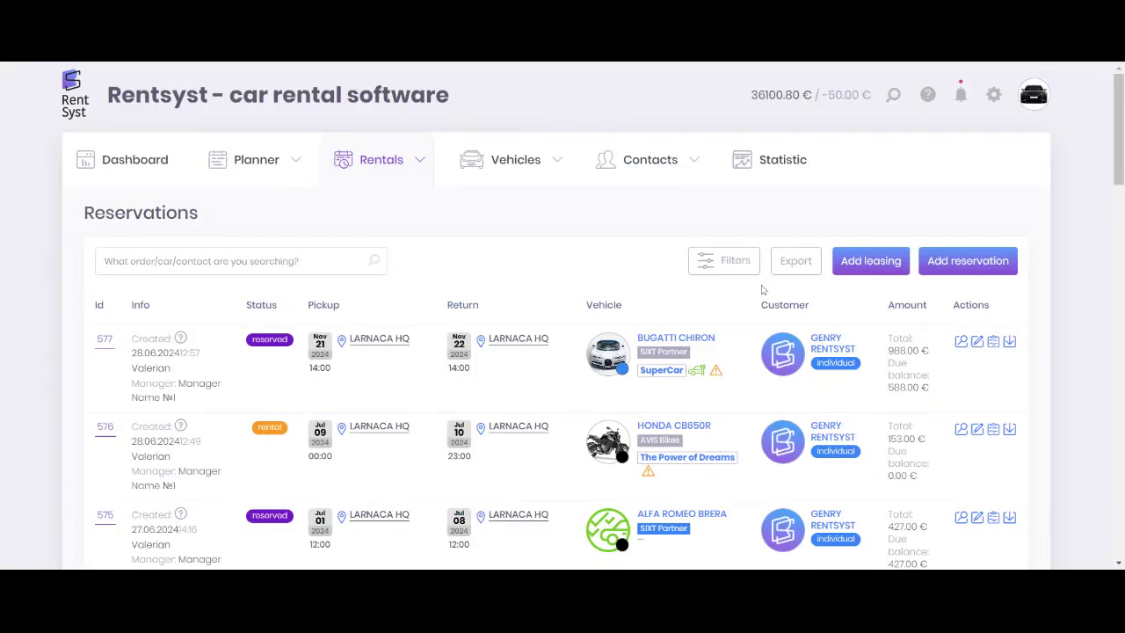
scroll(756, 286, down, 5)
scroll(755, 287, down, 3)
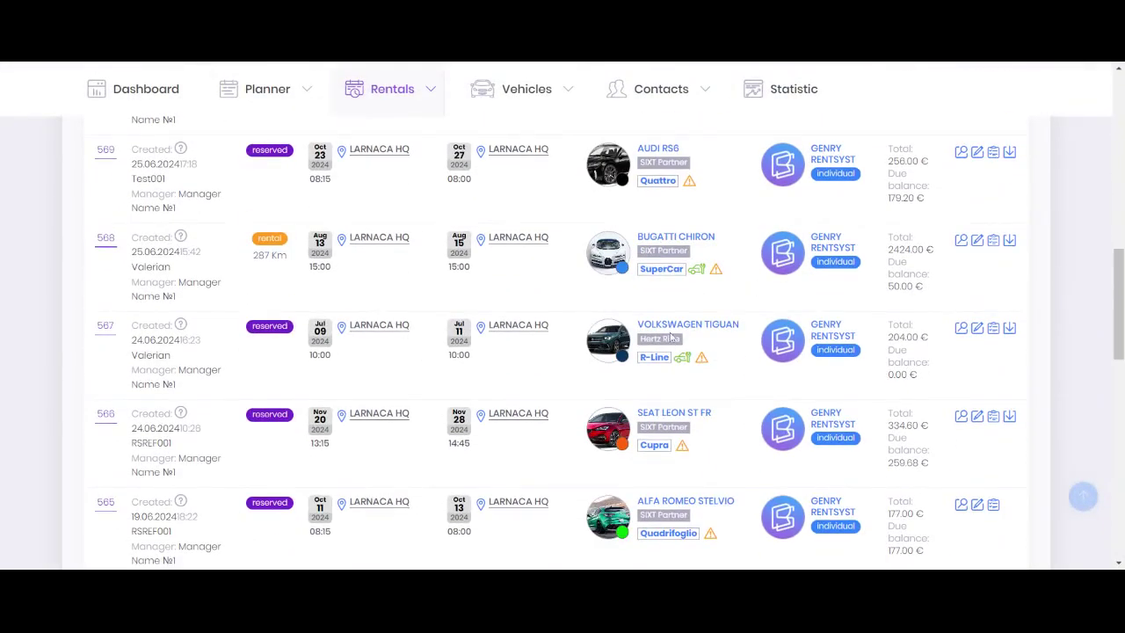
click(964, 382)
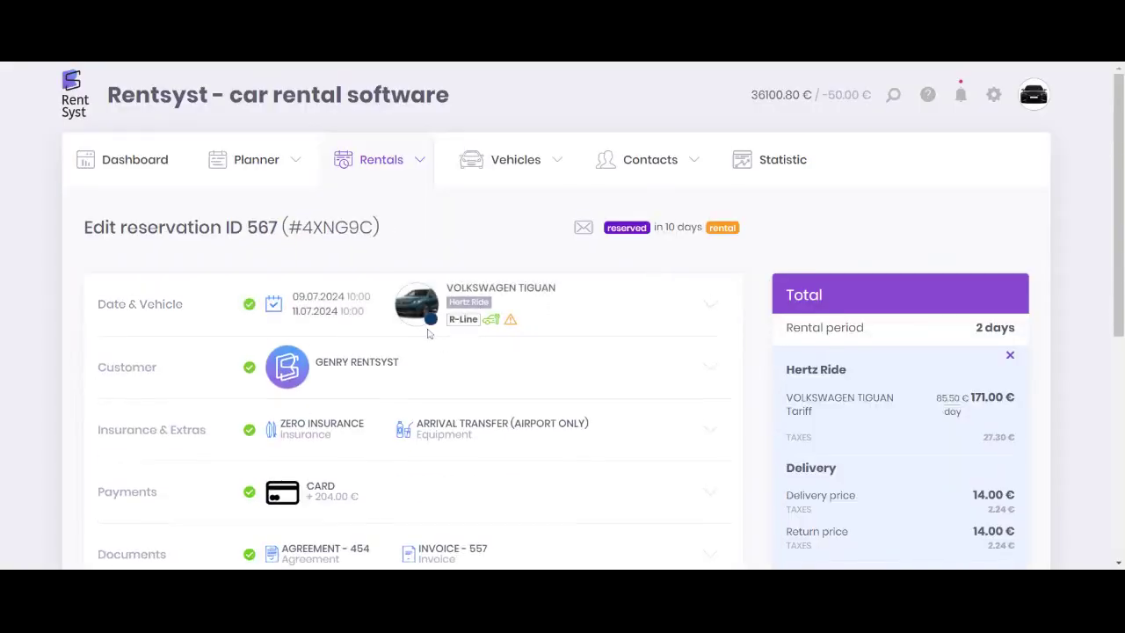
scroll(492, 360, down, 2)
click(563, 379)
scroll(668, 408, down, 2)
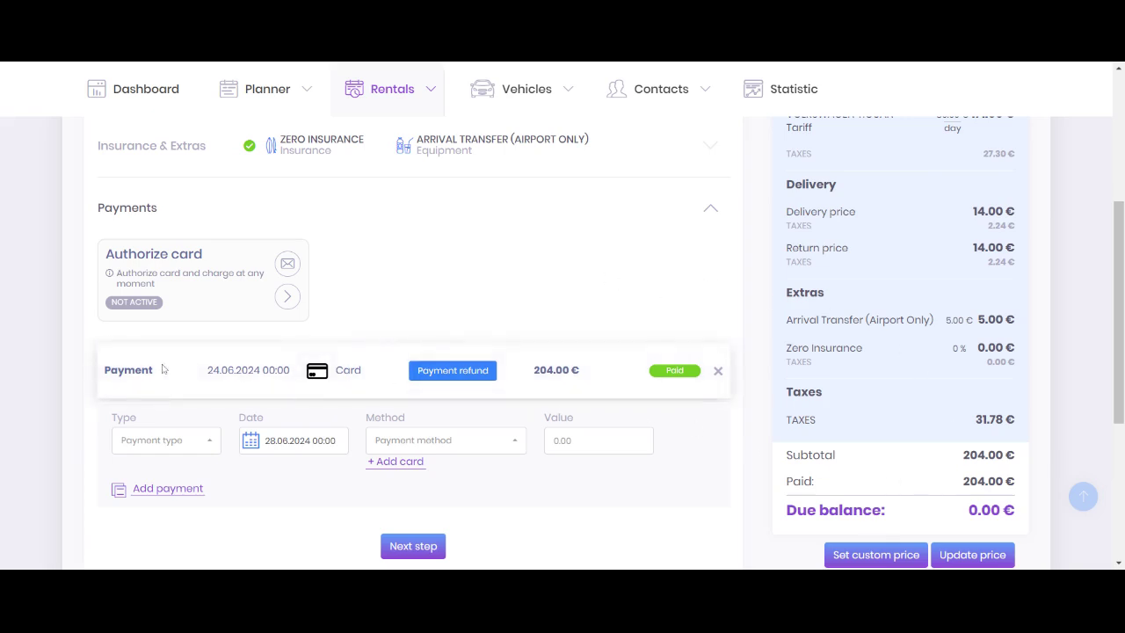
Remove the existing card payment from the Volkswagen Tiguan reservation and check its due balance
click(718, 371)
click(576, 399)
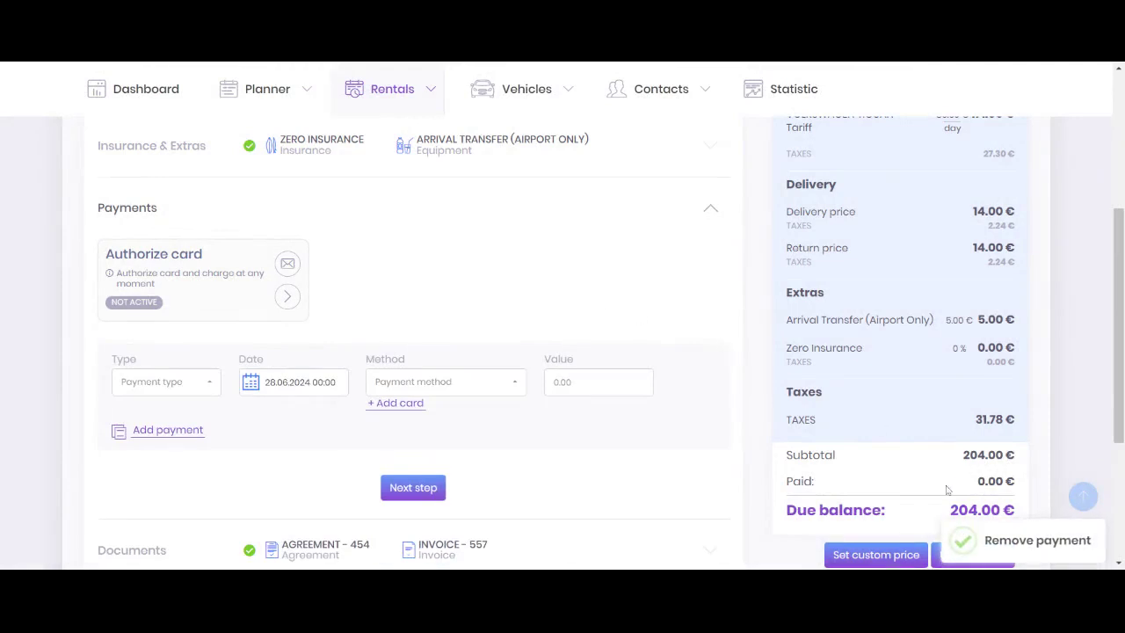
drag(951, 511, 1033, 509)
scroll(916, 423, down, 1)
drag(781, 439, 896, 440)
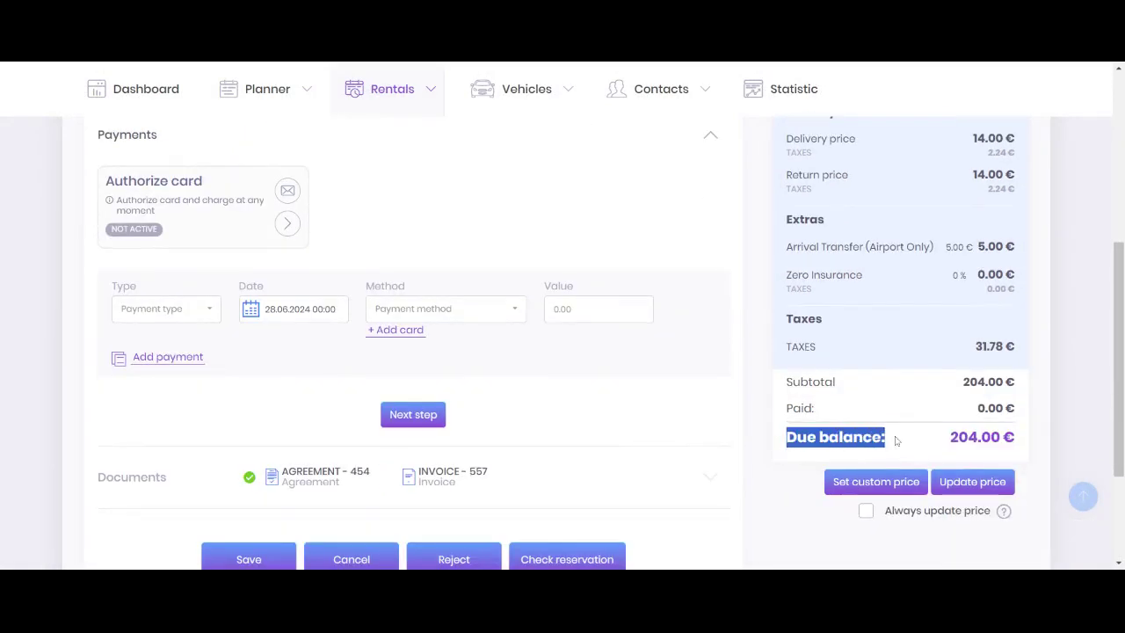
click(777, 522)
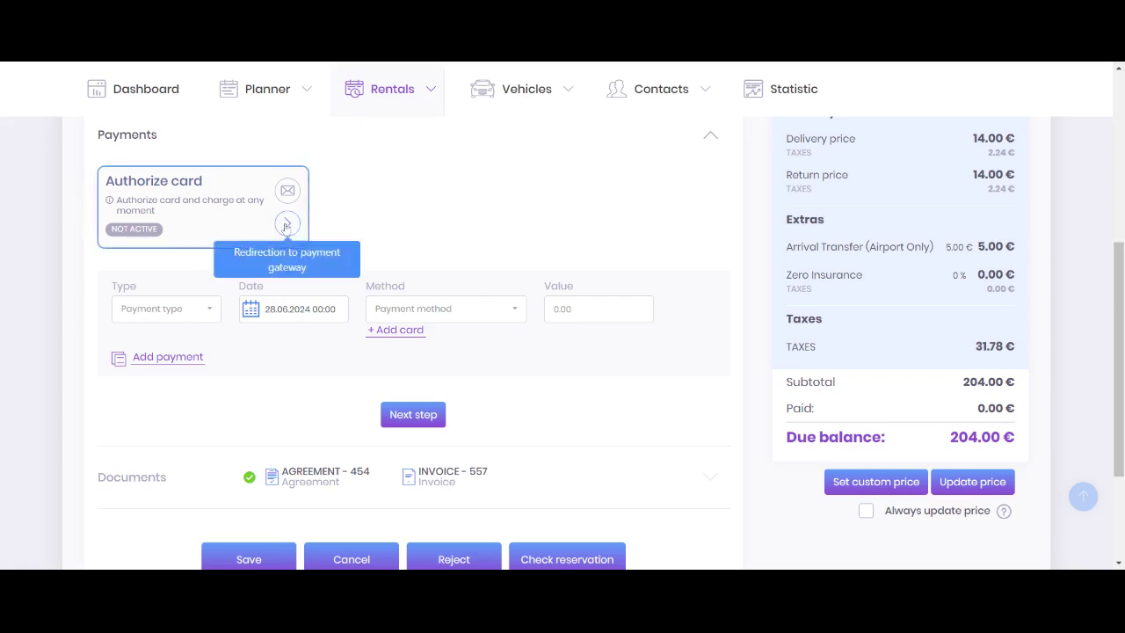
View the card authorization page of the payment gateway and return to the reservation's Payments section
click(285, 225)
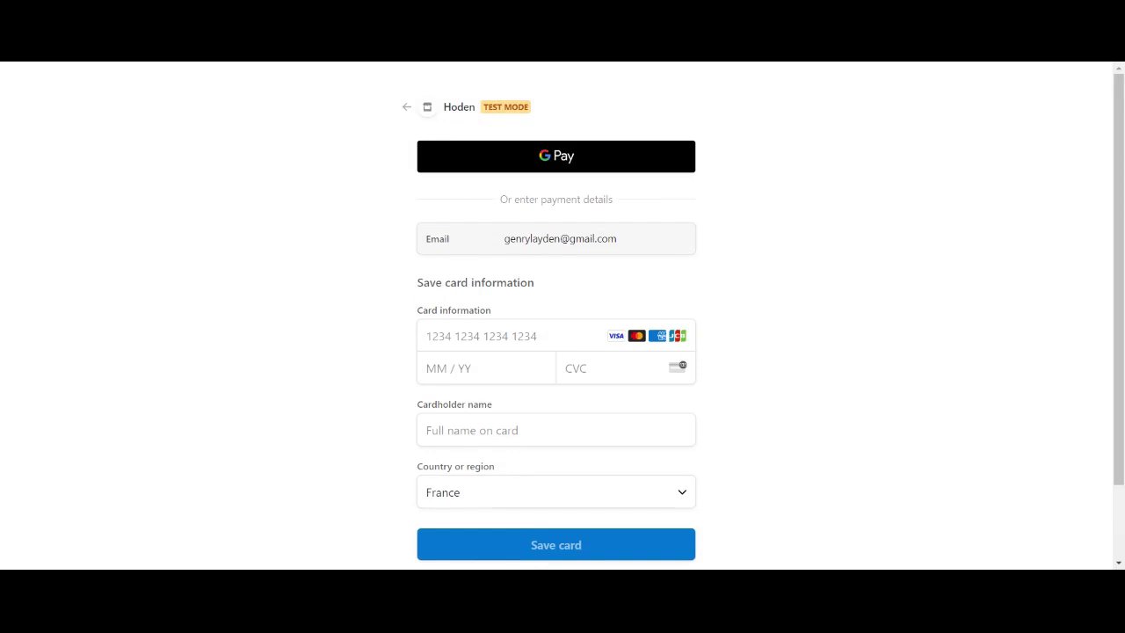
triple_click(652, 241)
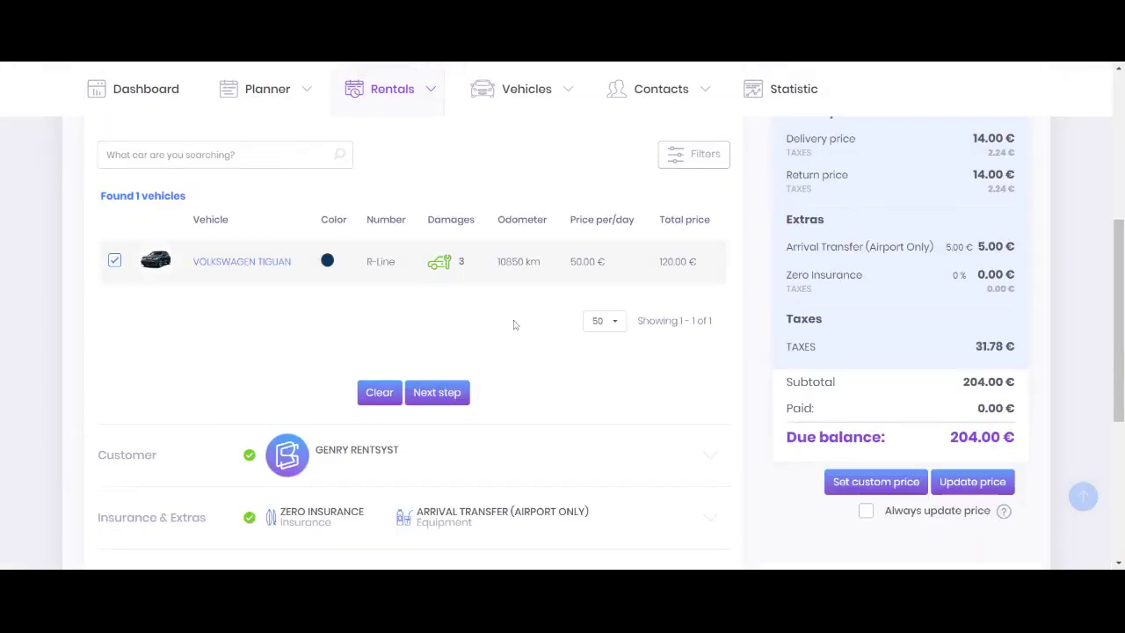
click(571, 348)
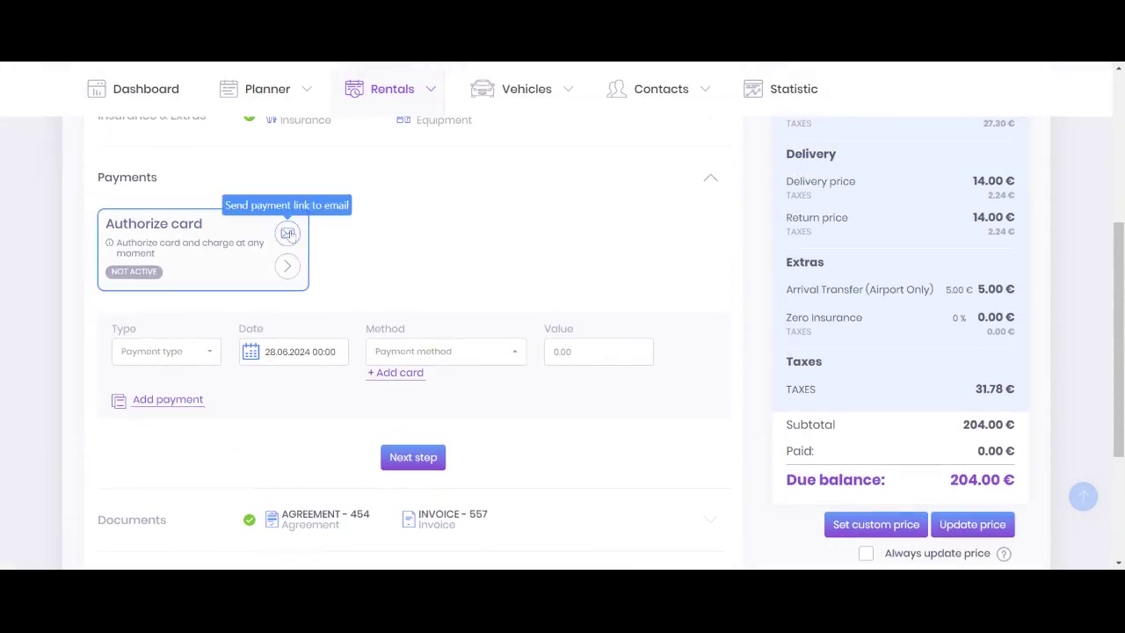
Send the card authorization link to the customer's email, switch to Gmail and open the "Card authorization" message
click(287, 233)
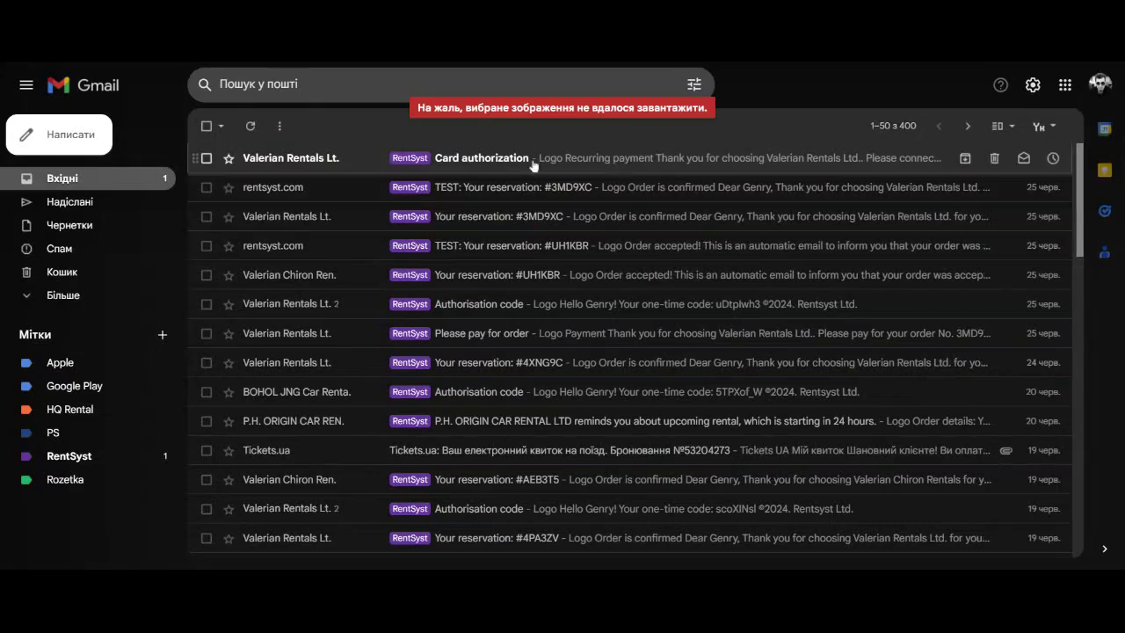
click(533, 165)
scroll(624, 284, down, 2)
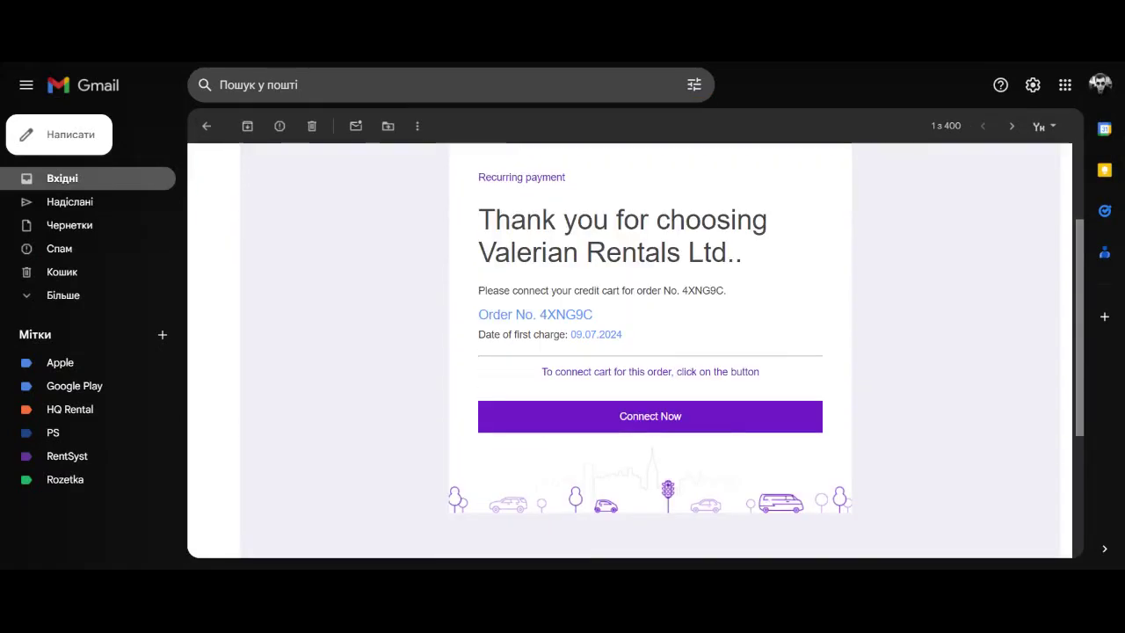
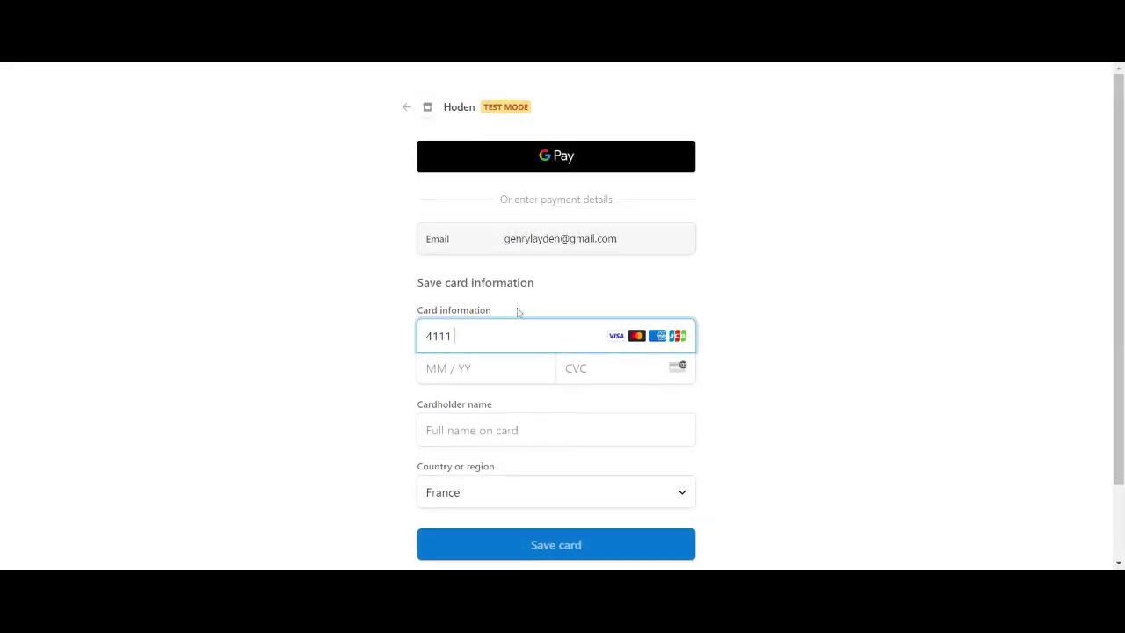
Enter the card number, expiry date and CVC in the card information form
text(1111)
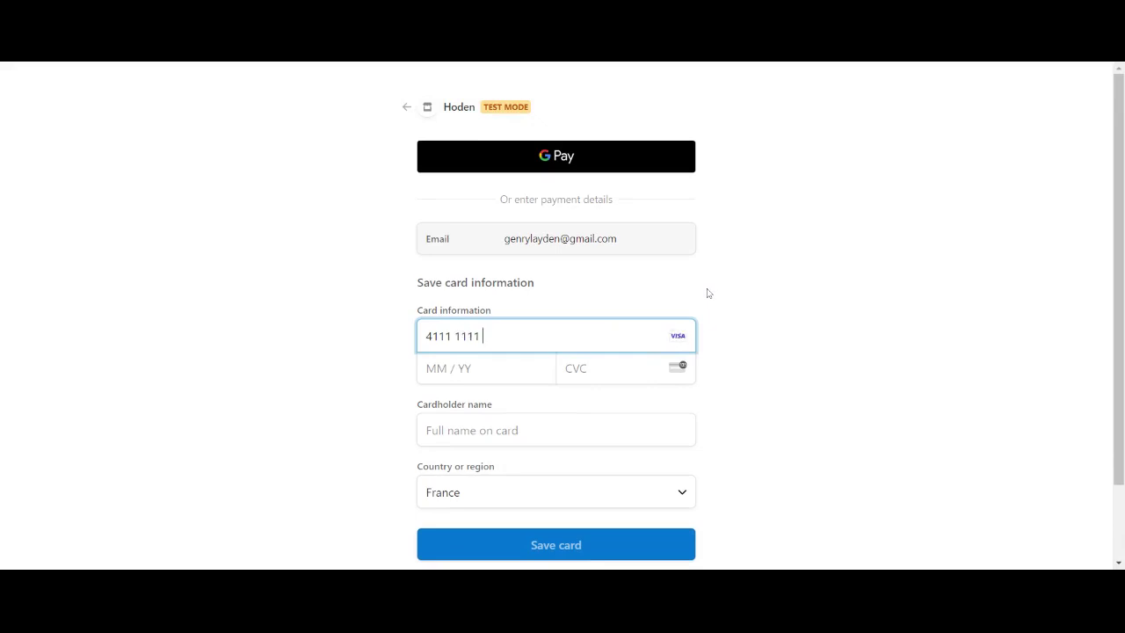
text(11111111)
text(1030)
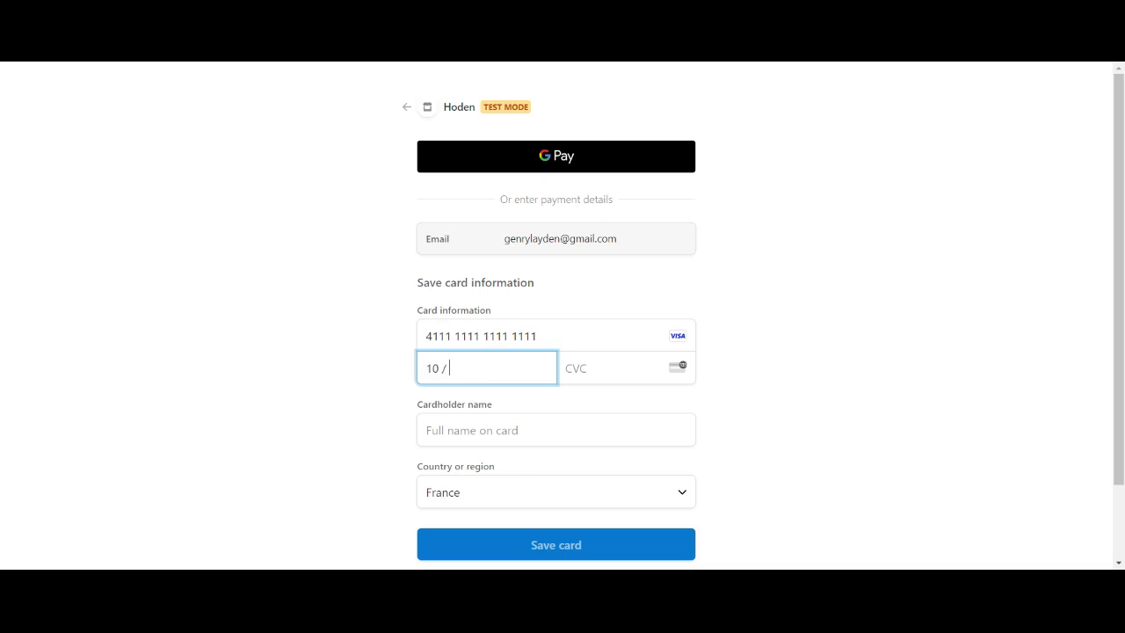
text(123)
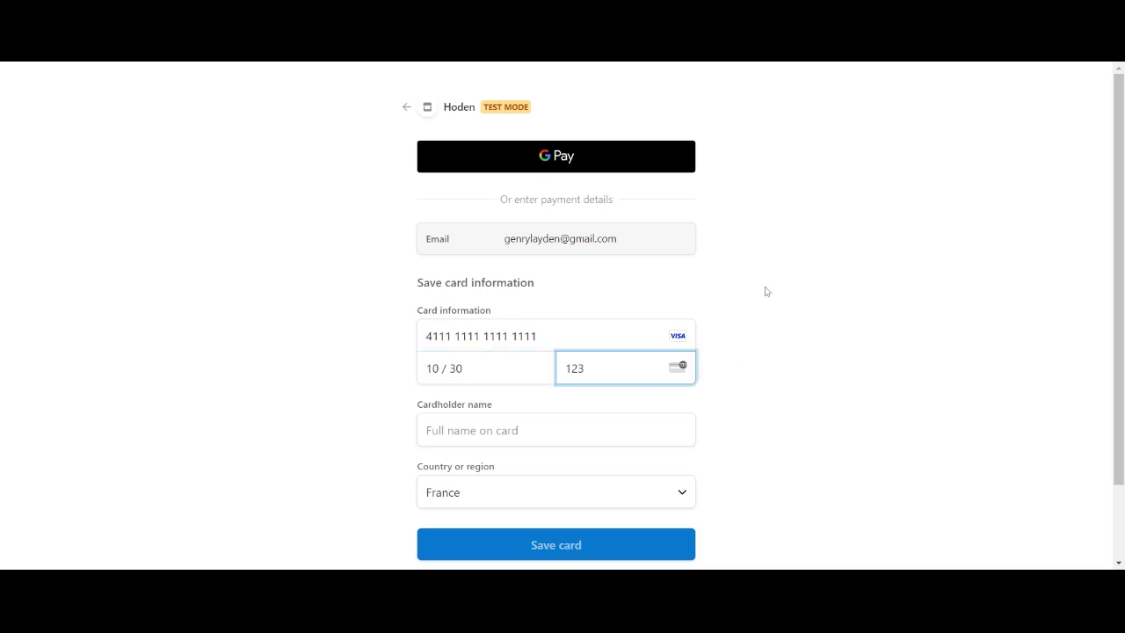
Fill in the cardholder's name and save the card, keeping France as the country
key(Tab)
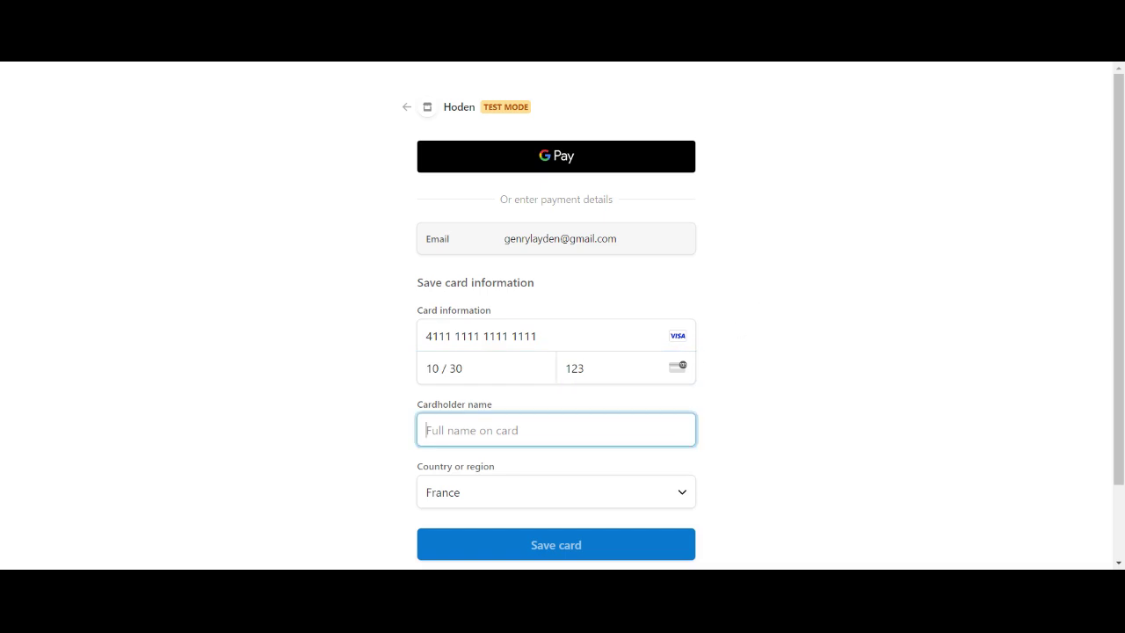
click(342, 402)
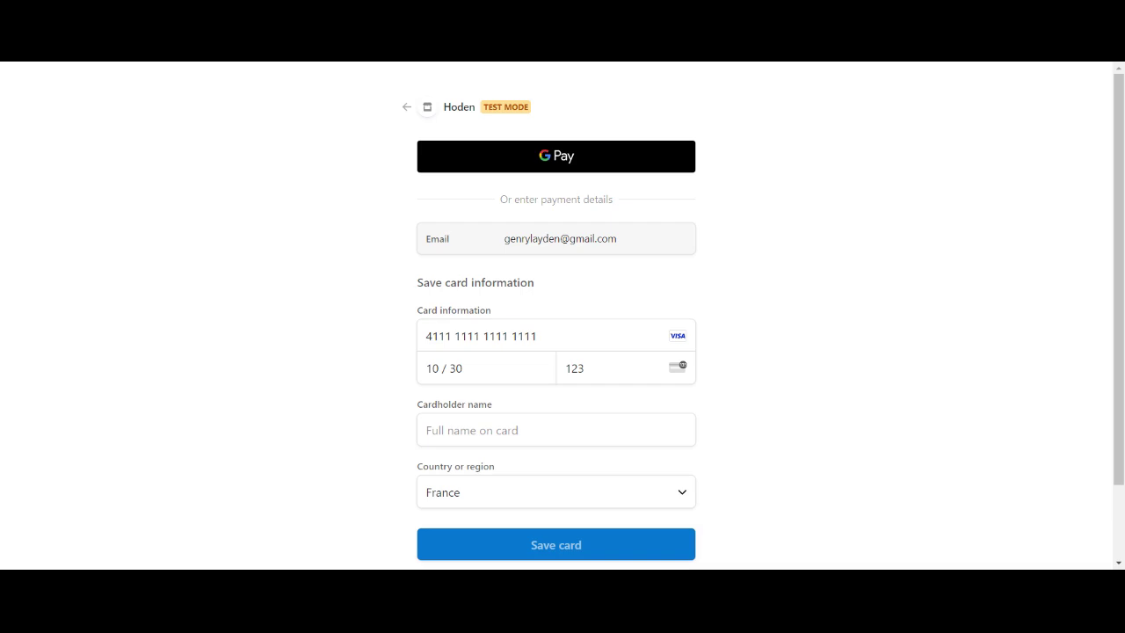
click(556, 430)
text(Kyrie)
key(ctrl+a)
key(BackSpace)
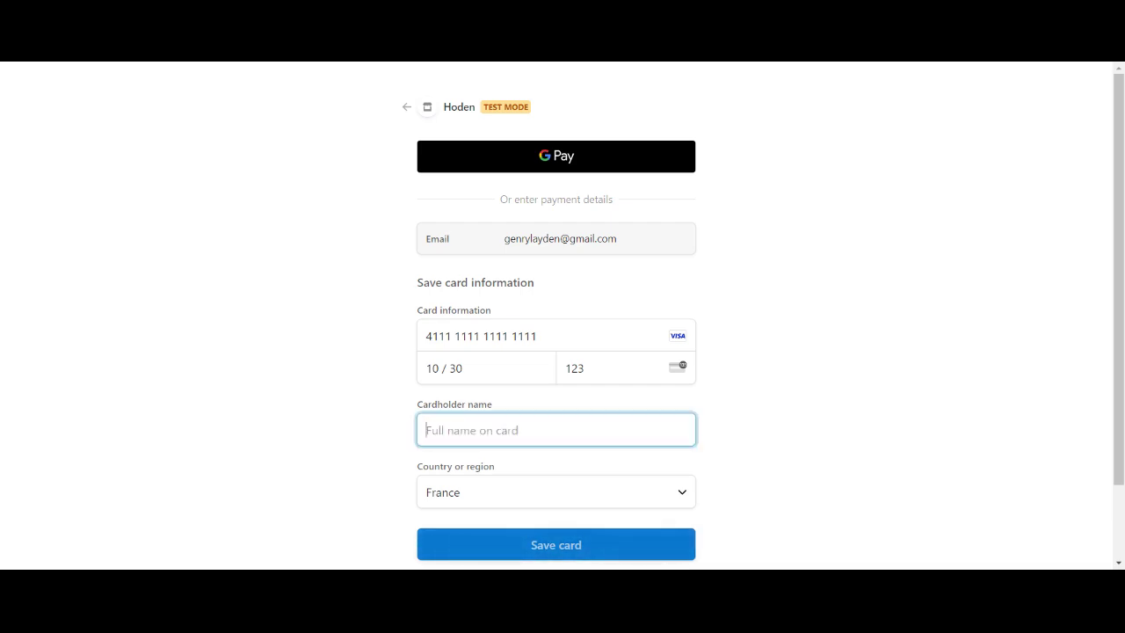
text(REN)
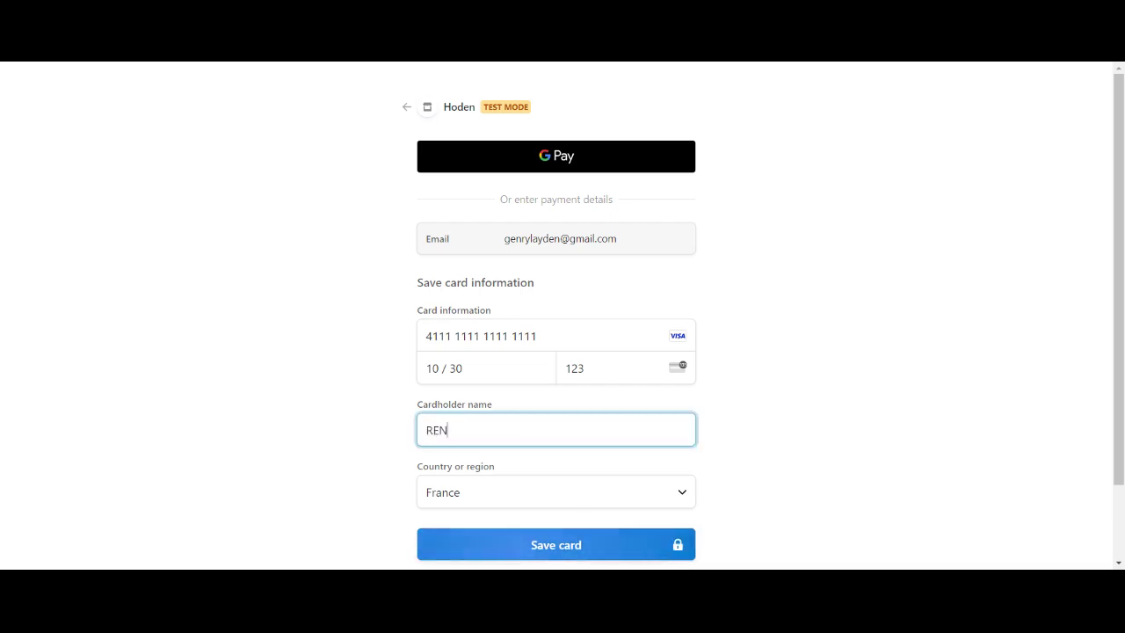
text(TSYST DEV)
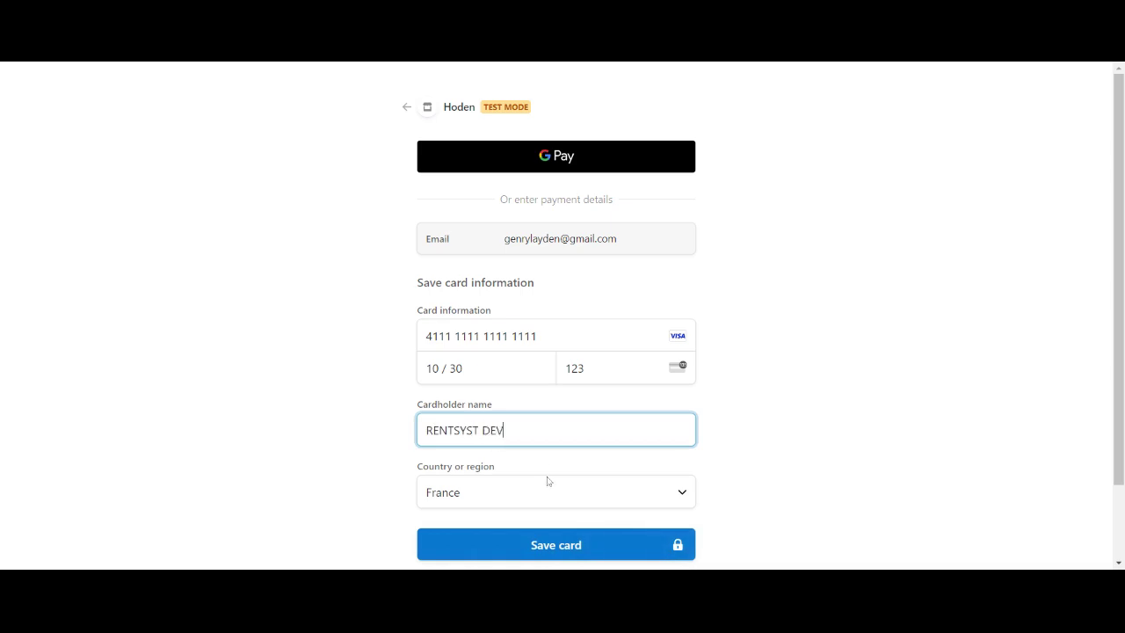
click(588, 536)
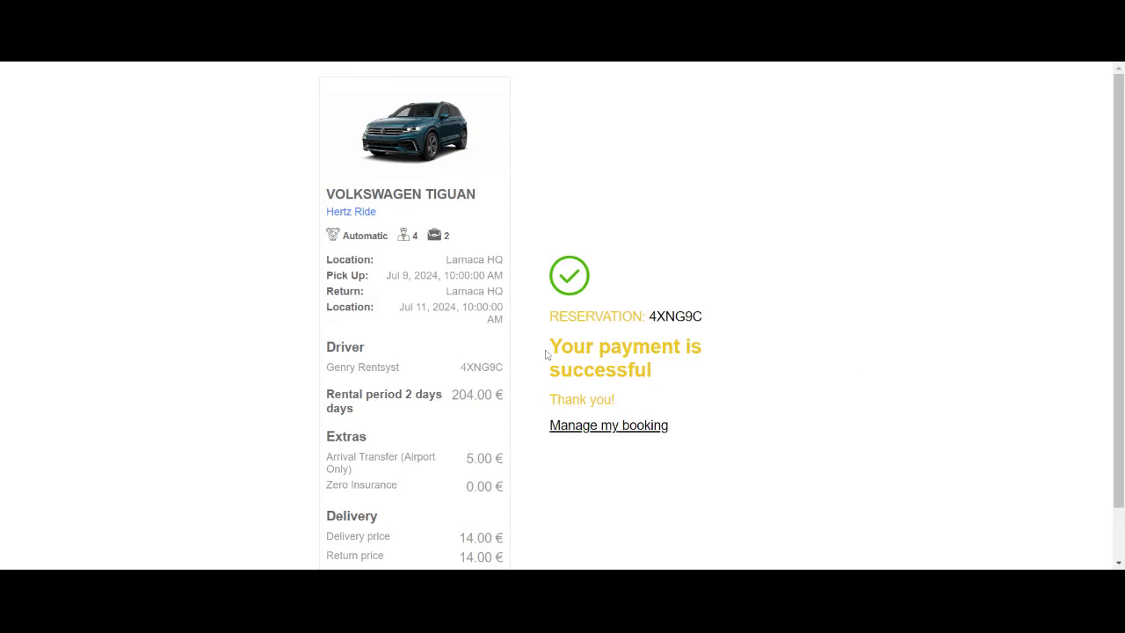
drag(545, 353, 666, 376)
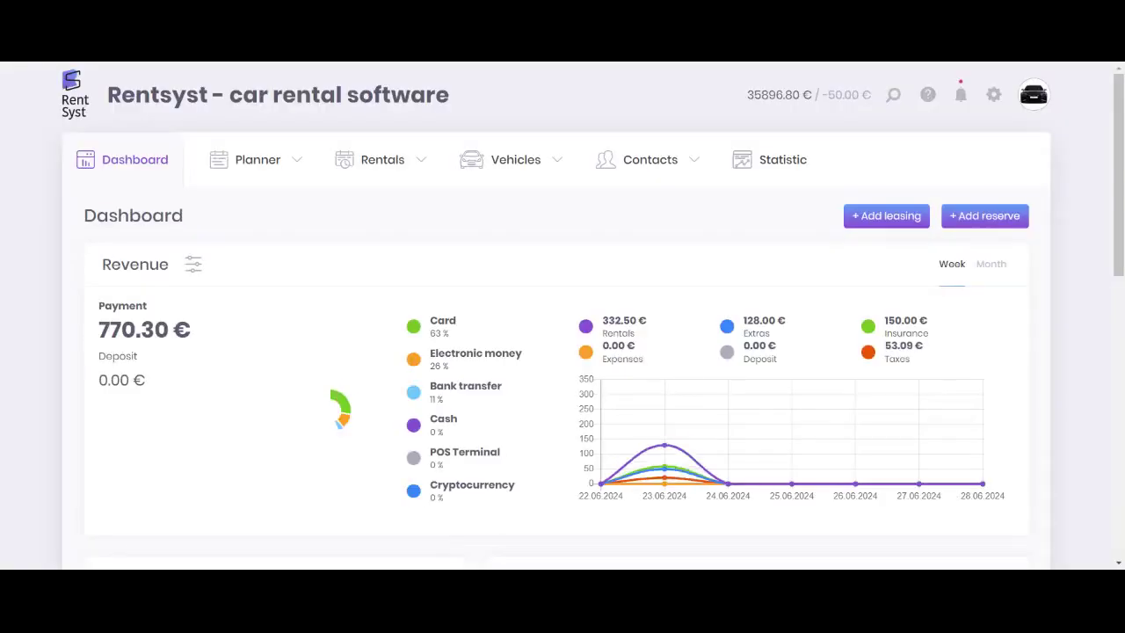
Return to the Rentsyst reservations list and open the Volkswagen Tiguan reservation for editing
mouse_move(392, 181)
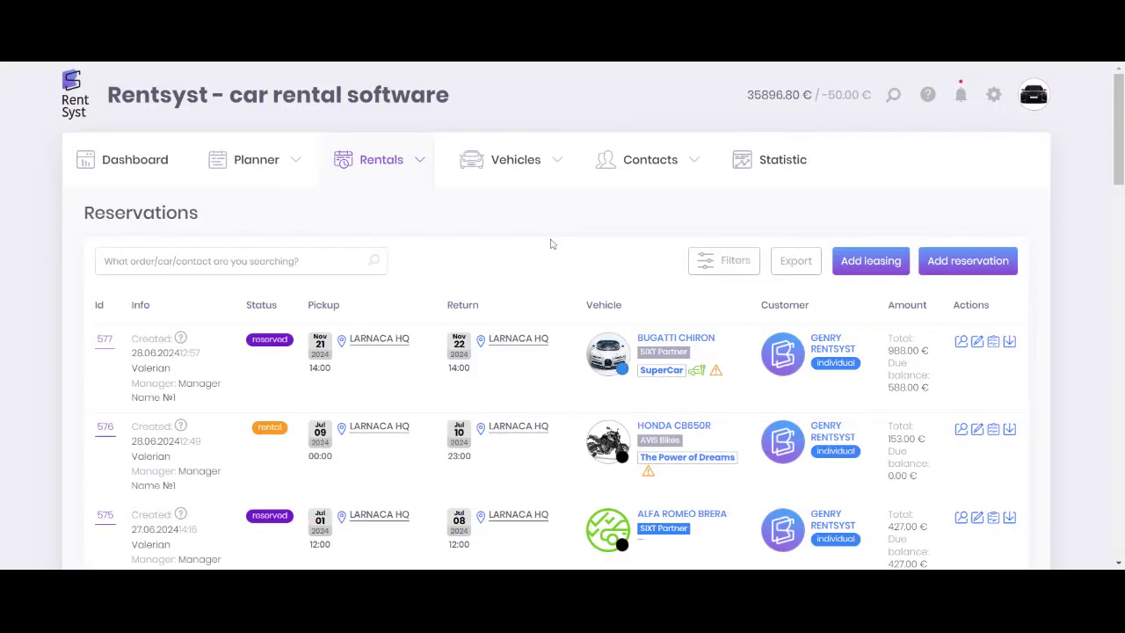
scroll(549, 242, down, 5)
scroll(544, 238, down, 6)
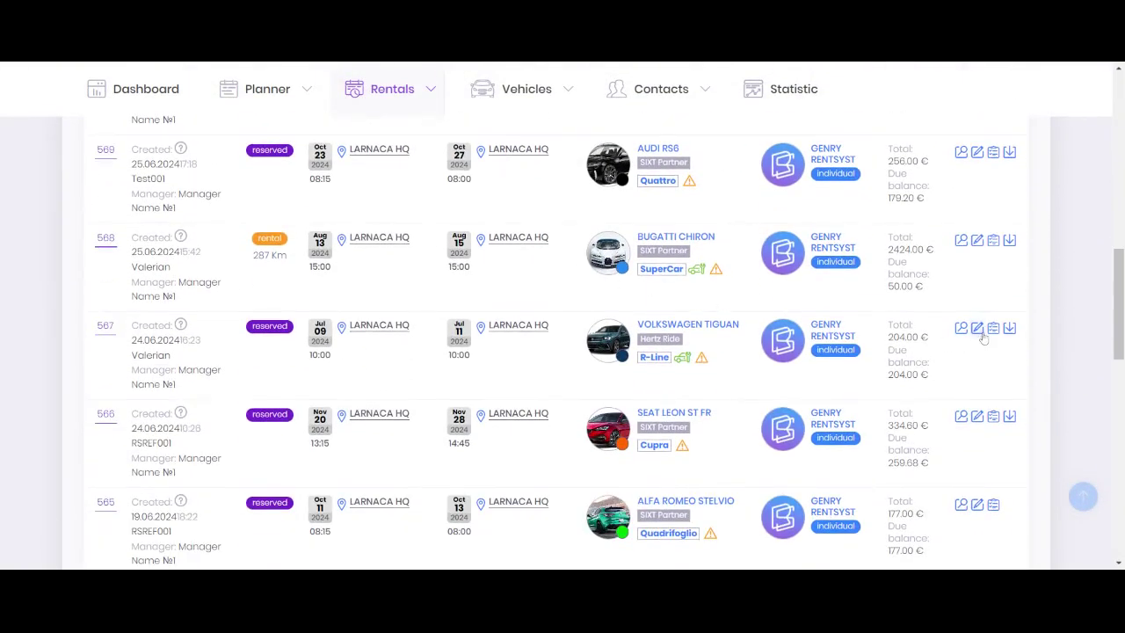
click(976, 329)
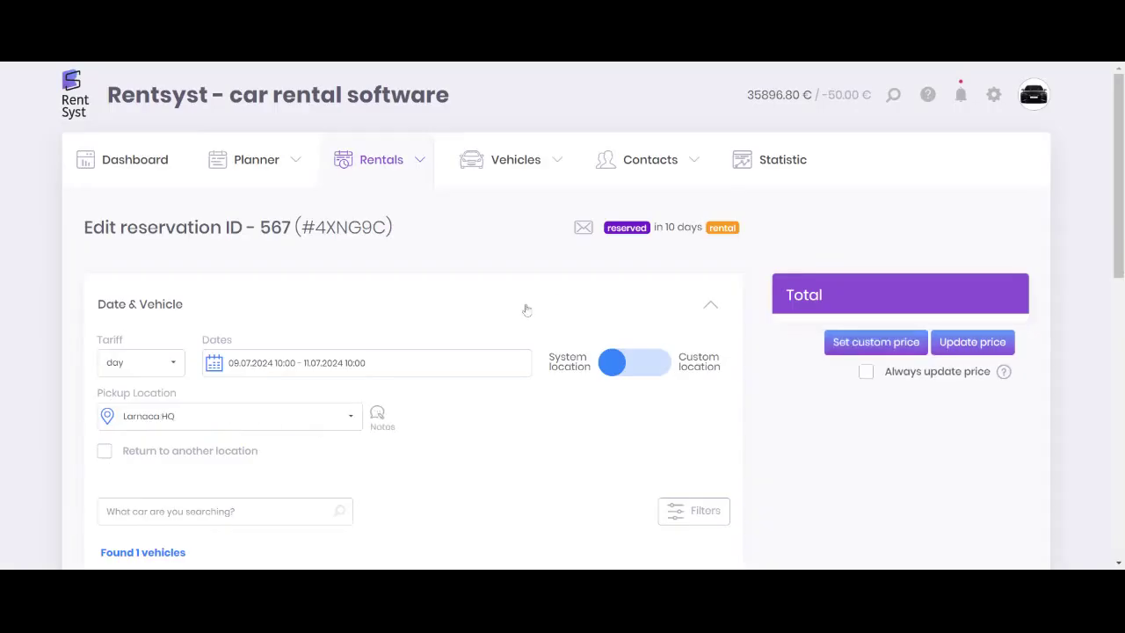
Expand the reservation's Payments section and check the authorized card's status and the due balance
scroll(496, 354, down, 2)
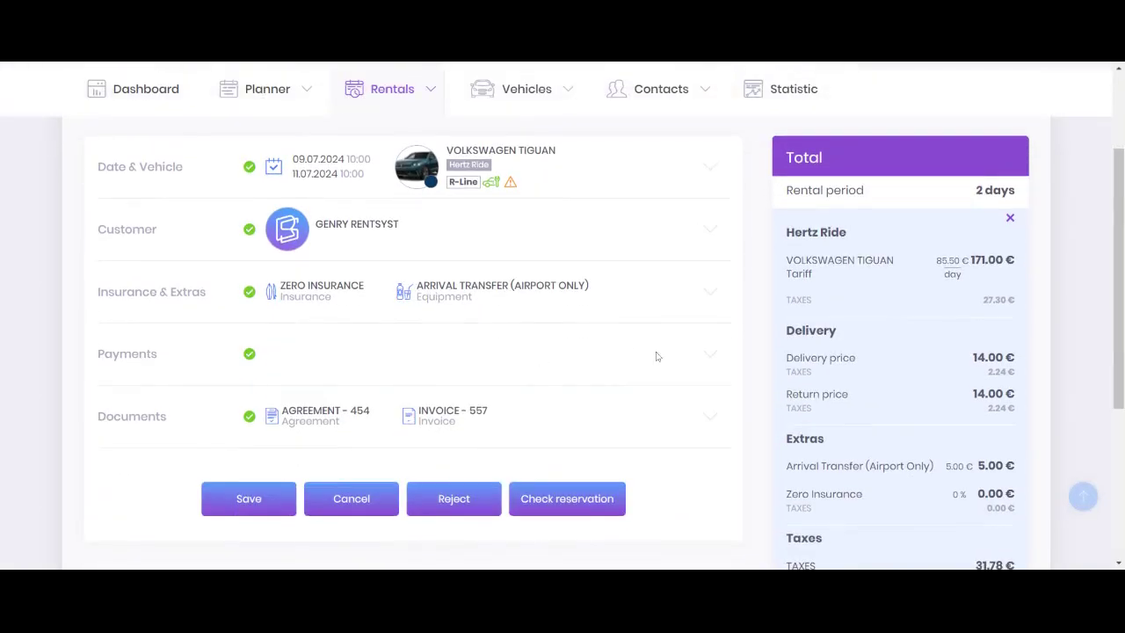
click(694, 356)
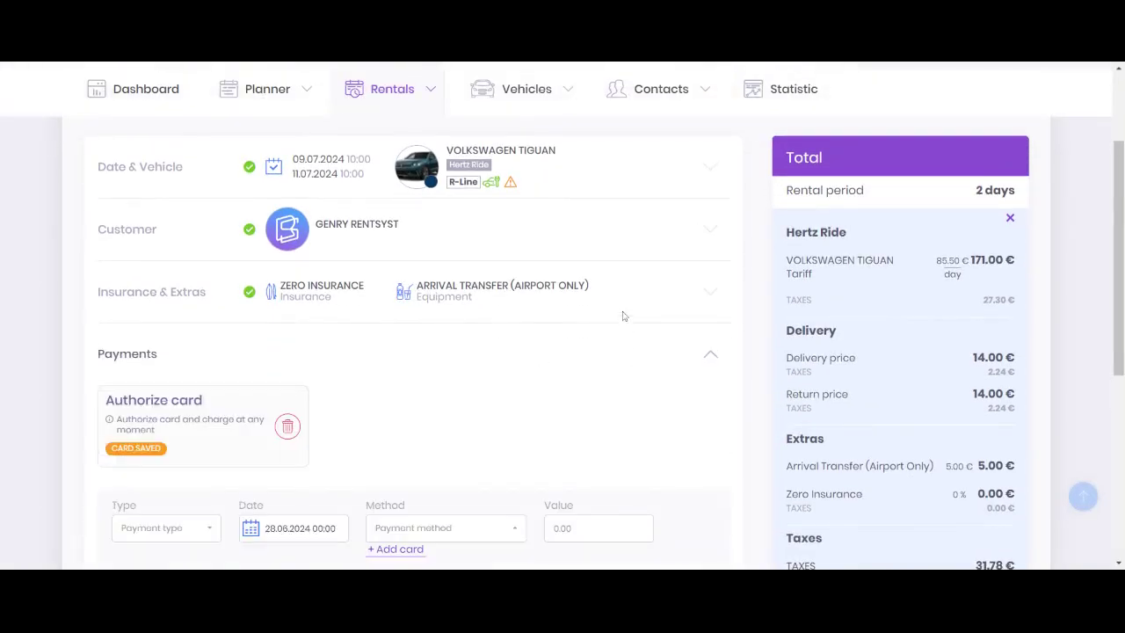
scroll(624, 326, down, 1)
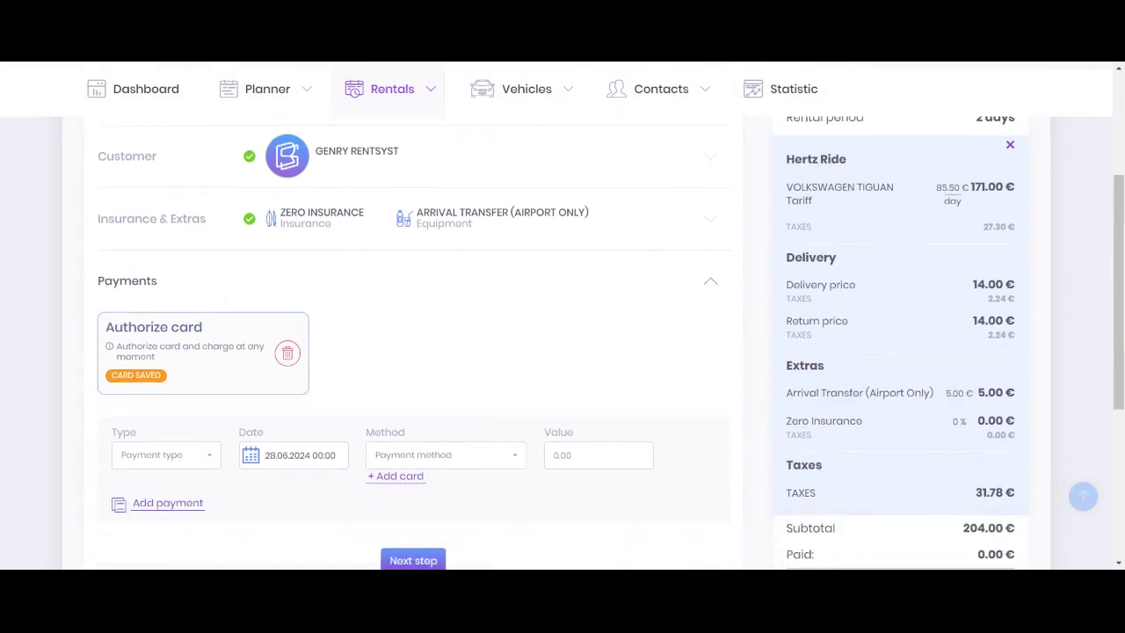
scroll(535, 296, down, 2)
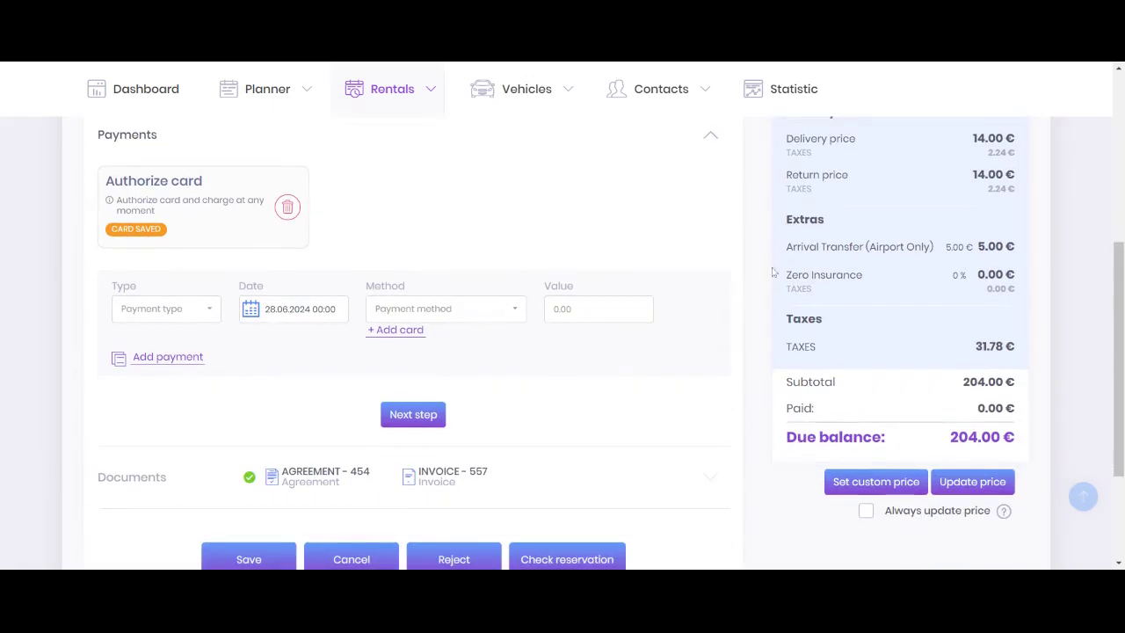
drag(950, 437, 1026, 442)
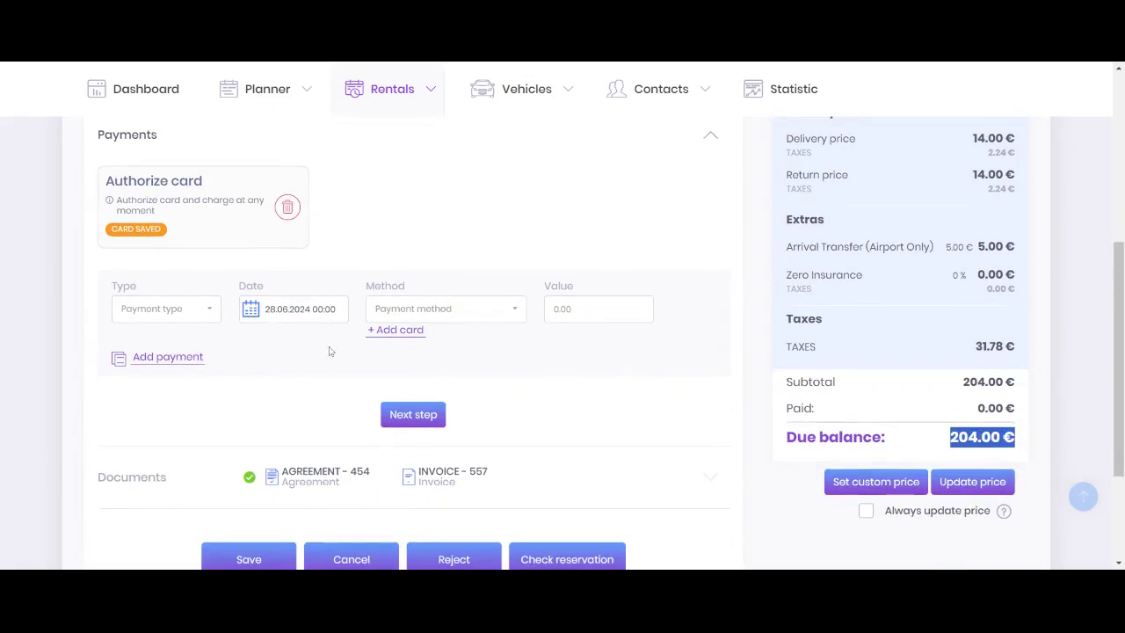
Add a payment entry of type Payment with the Card method and a value of 104 €
click(163, 308)
click(153, 395)
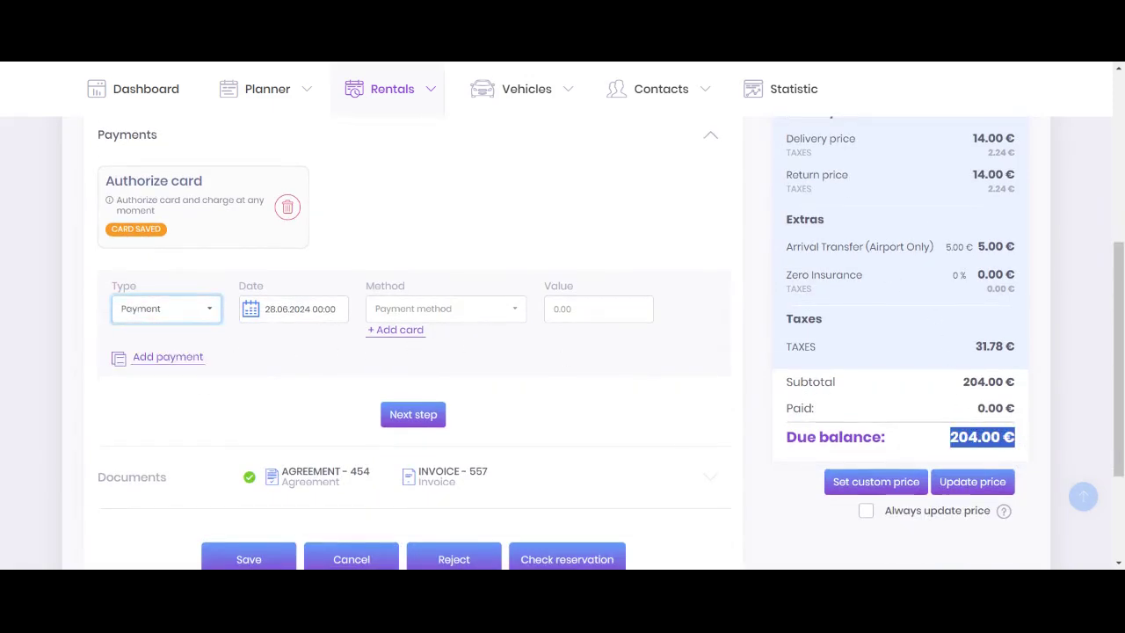
click(443, 308)
click(423, 484)
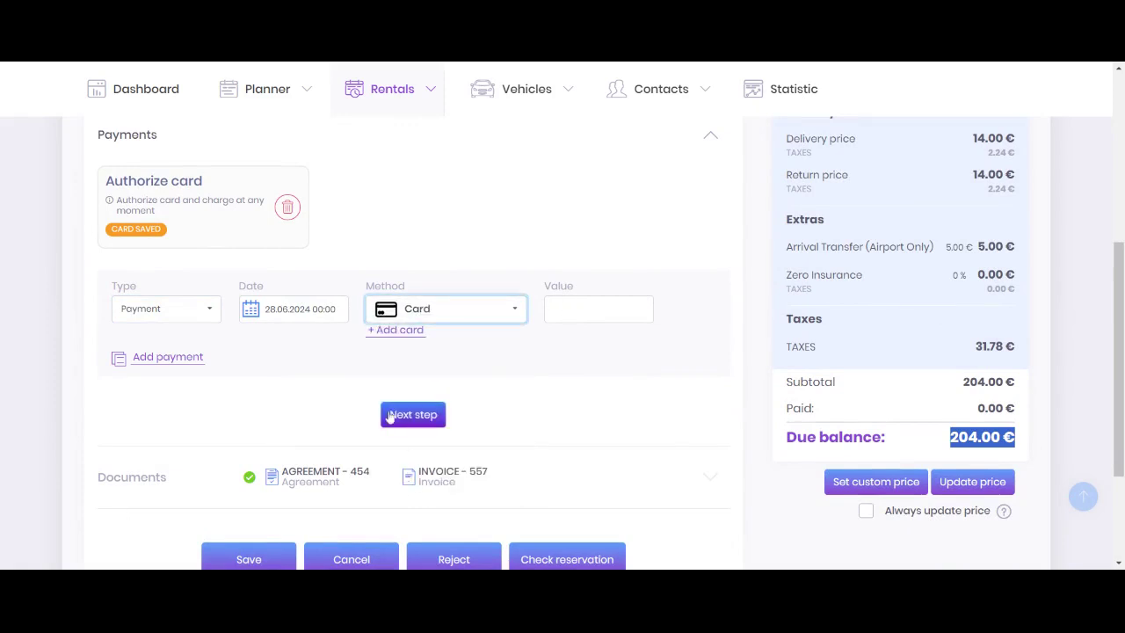
click(606, 308)
text(104)
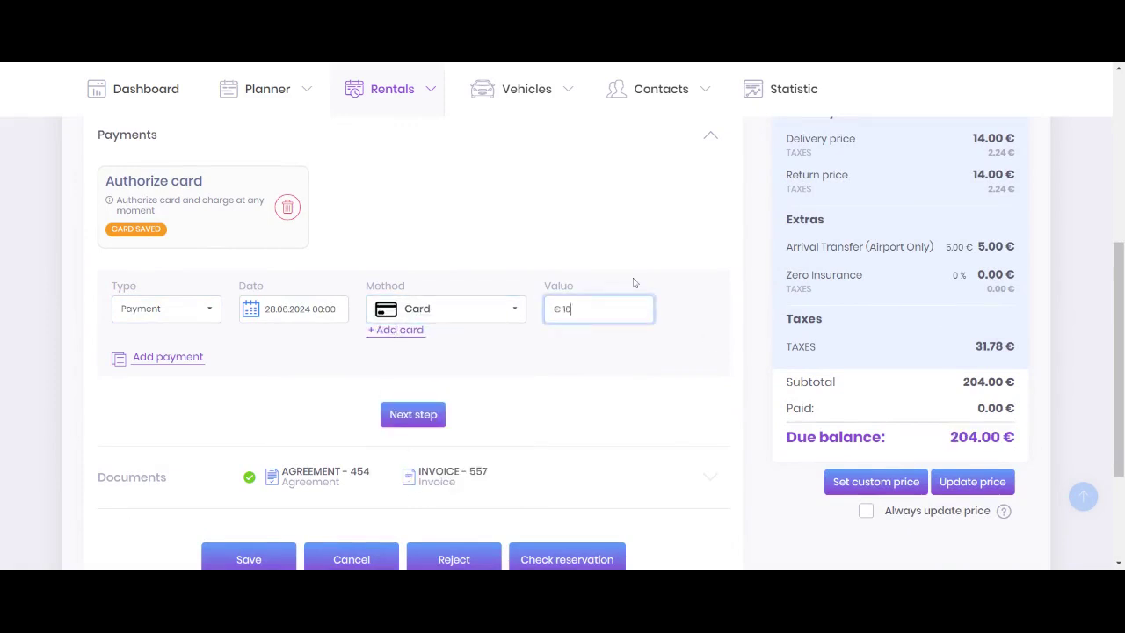
click(195, 357)
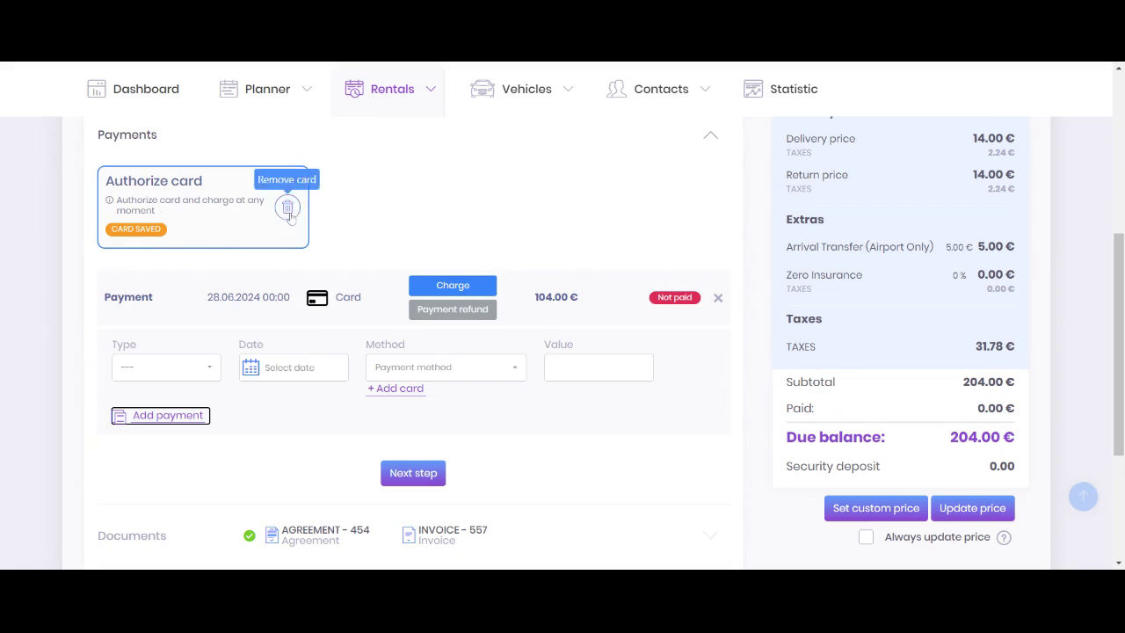
Charge the 104 € payment to the authorized card and update the reservation's price
click(436, 296)
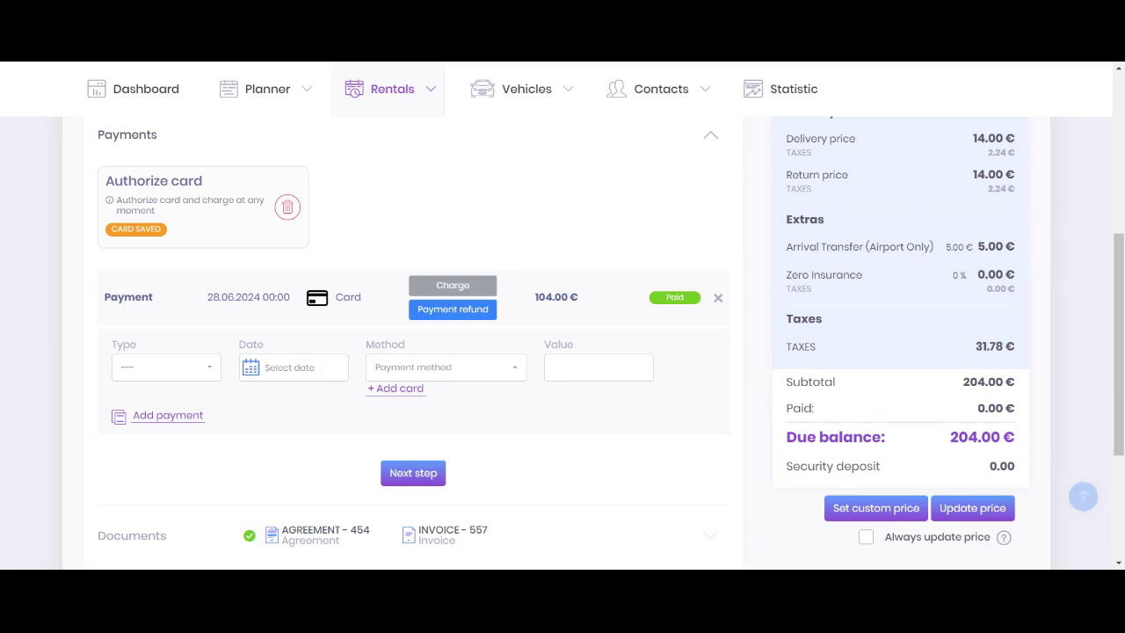
click(984, 511)
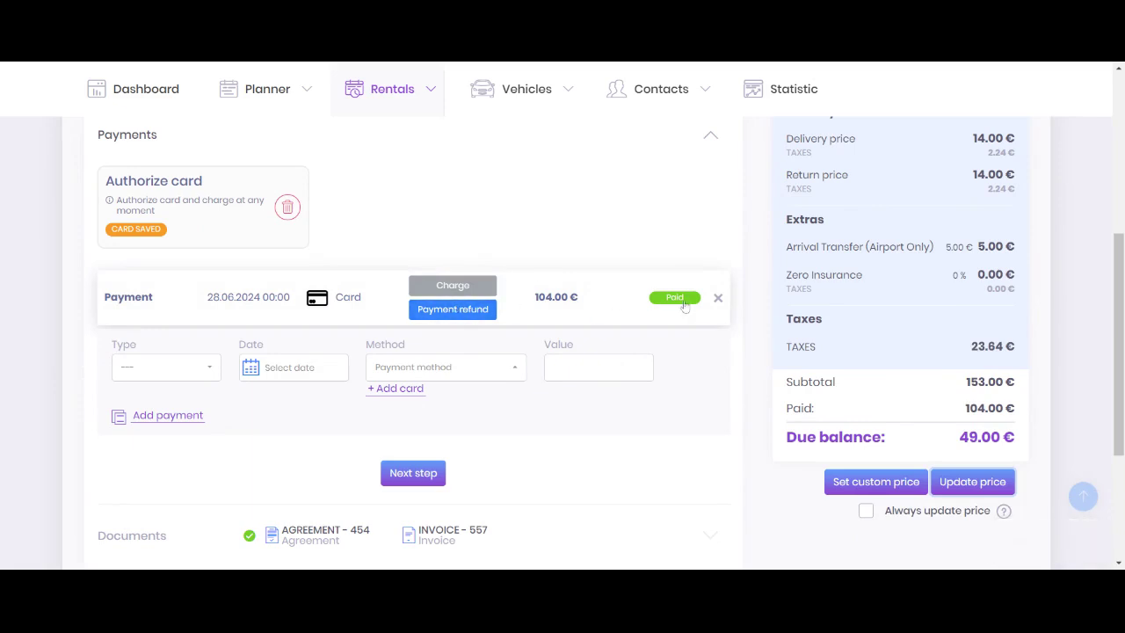
Proceed from the payments to the Documents section and review the reservation's summary
click(413, 473)
scroll(584, 429, up, 3)
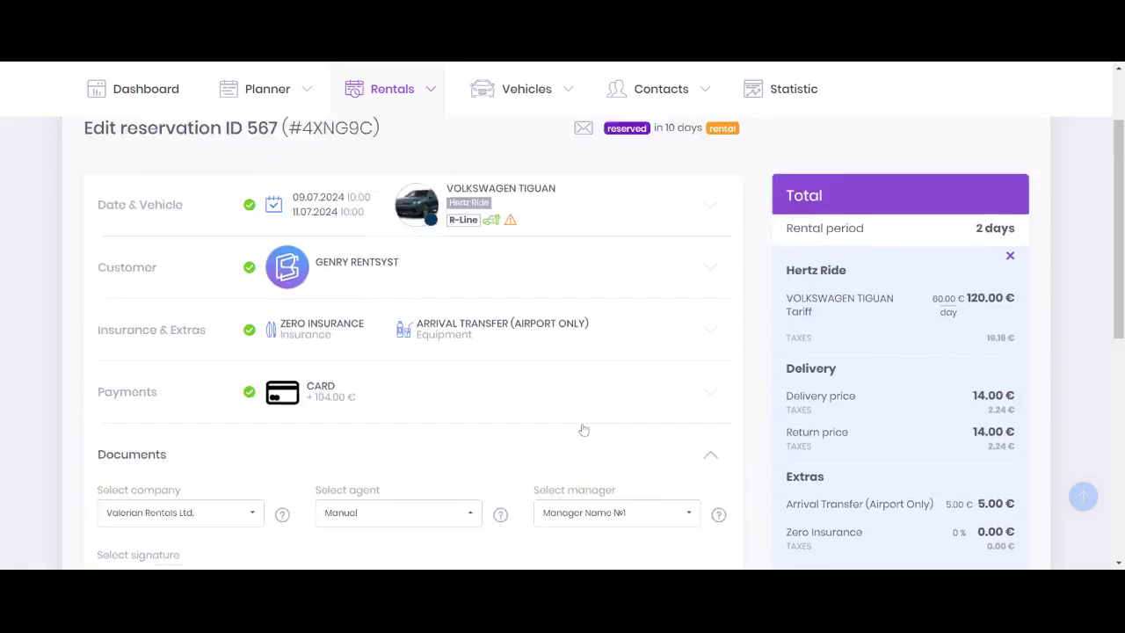
scroll(583, 429, up, 2)
scroll(629, 239, down, 1)
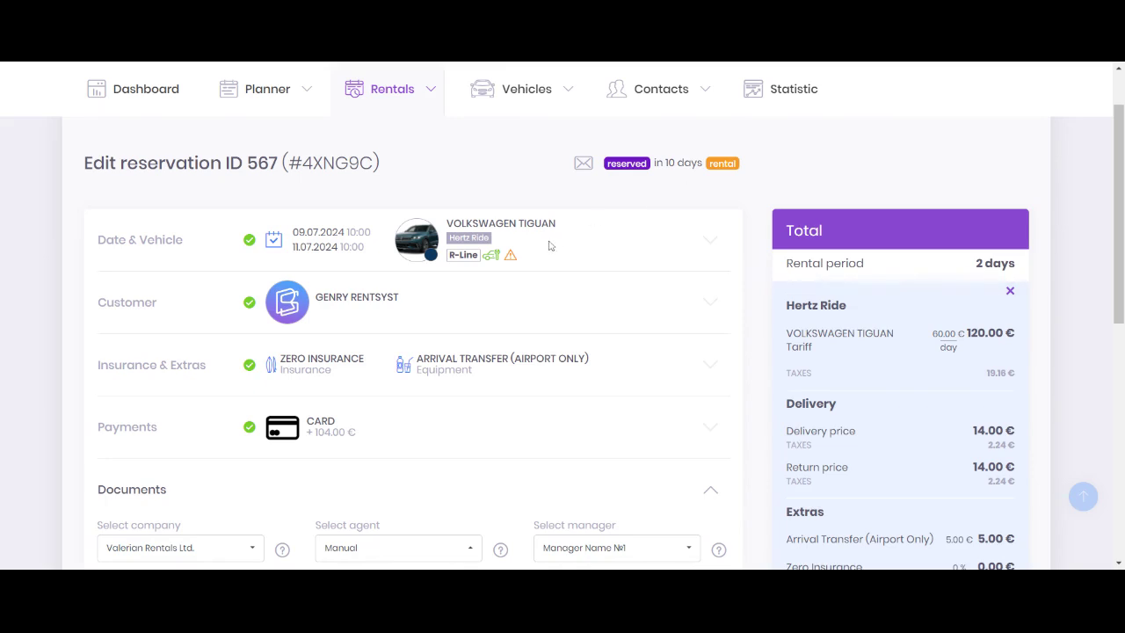
Reopen the Payments section to review the authorized card and the charged payment, and collapse it again
scroll(552, 248, down, 2)
click(604, 289)
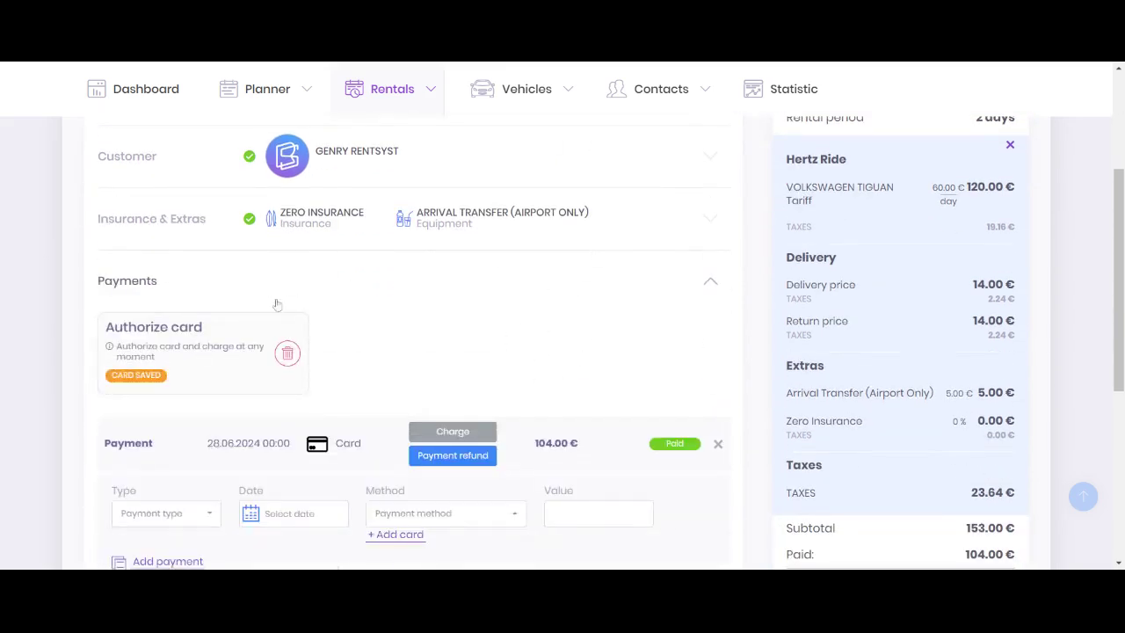
click(618, 292)
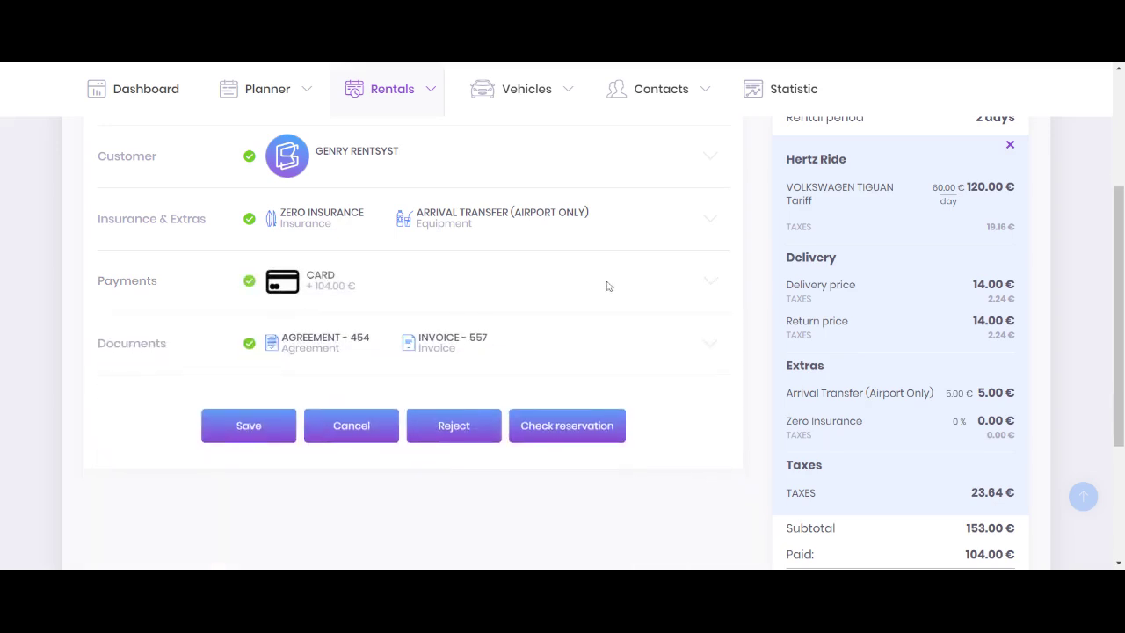
click(499, 287)
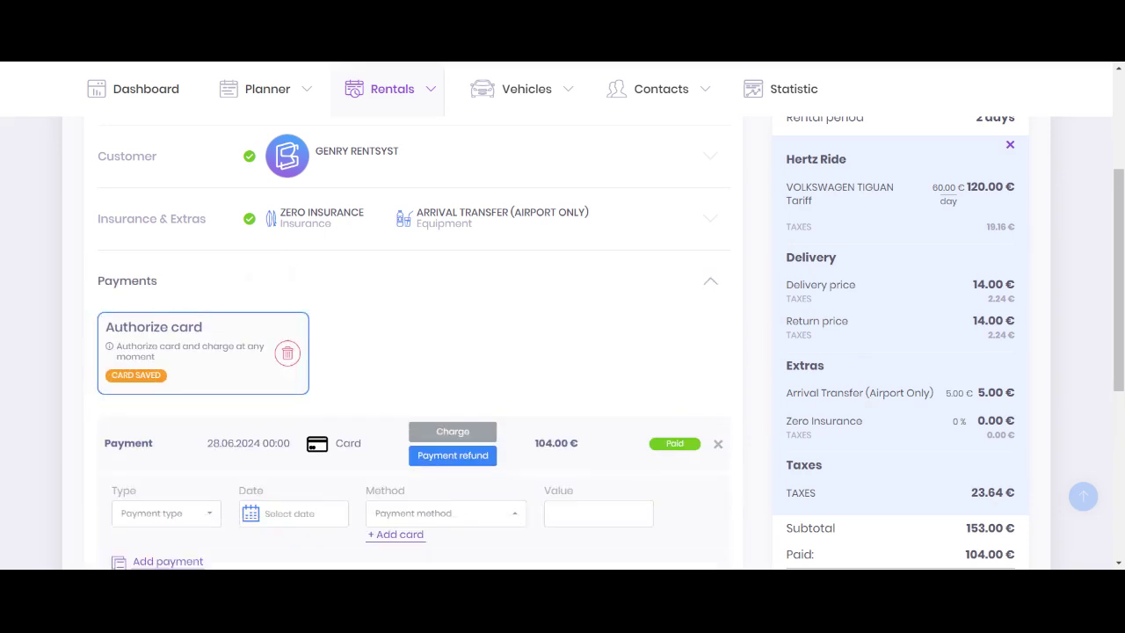
click(599, 297)
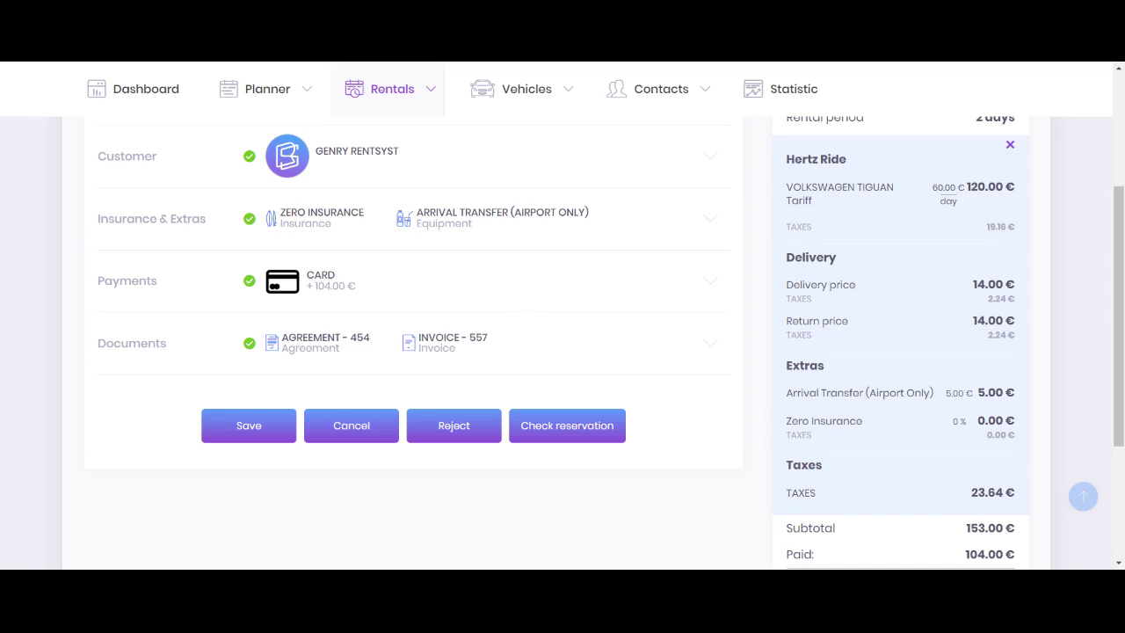
scroll(525, 294, up, 3)
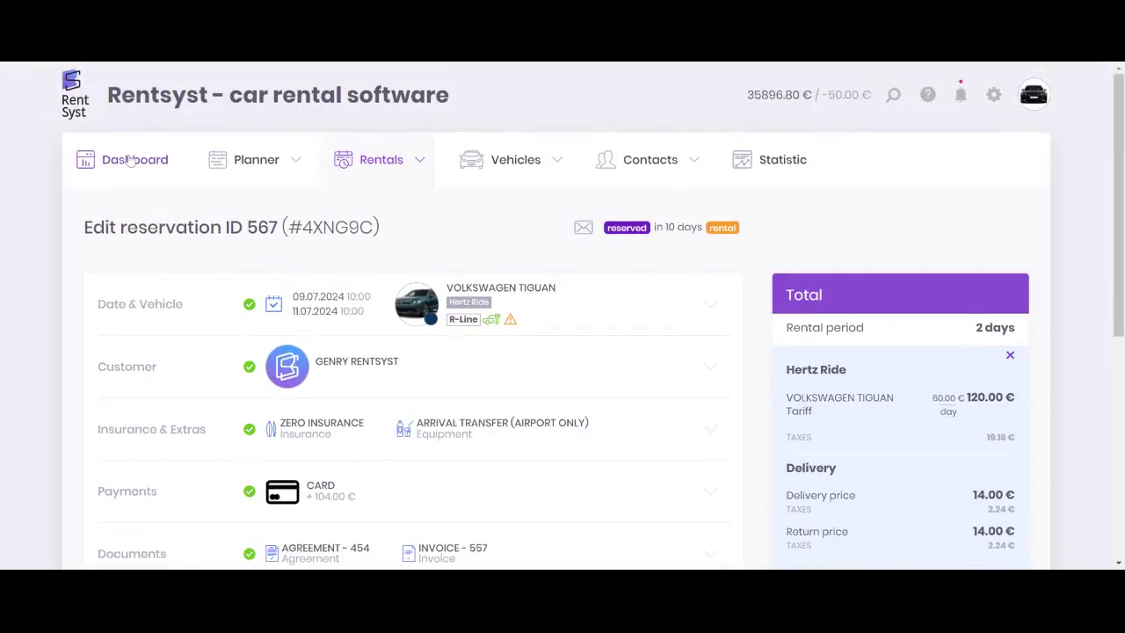